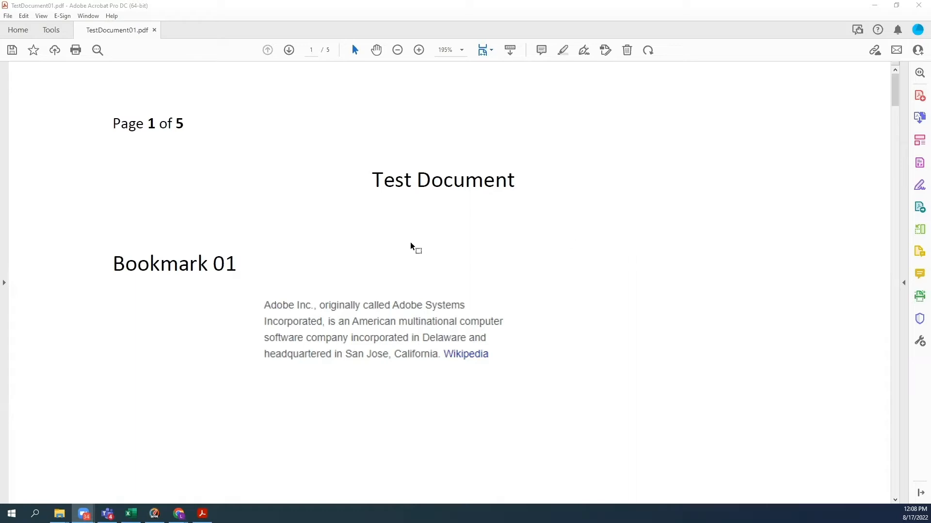
Show the page thumbnails and try moving page 2 below page 3.
{"action": "left_click", "coordinate": [4, 284]}
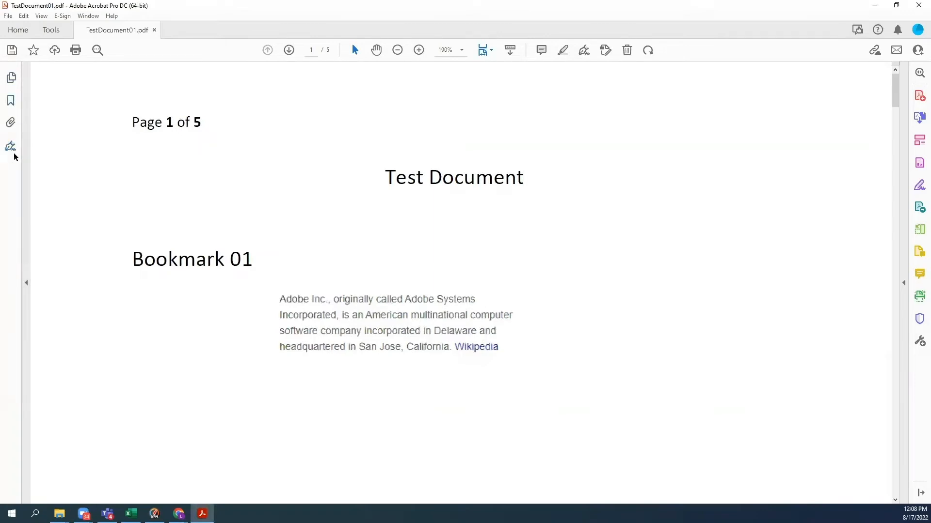
{"action": "left_click", "coordinate": [12, 78]}
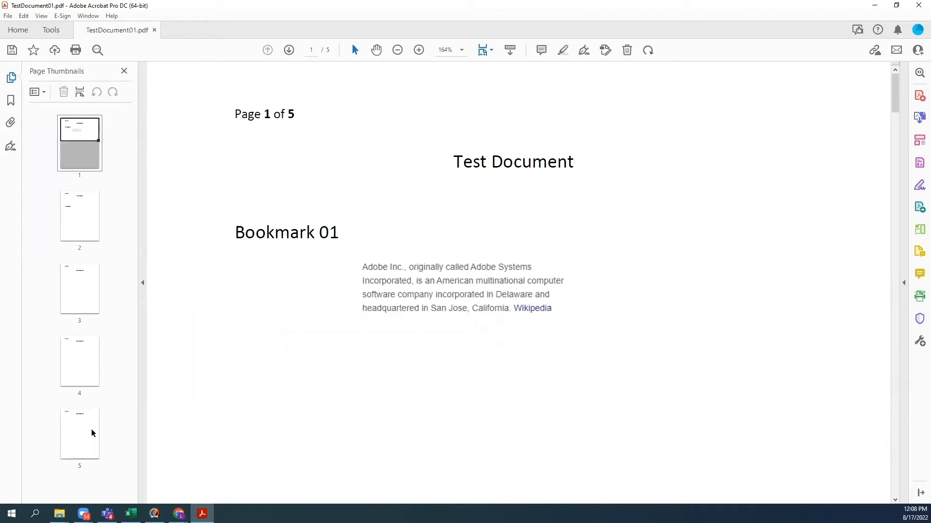
{"action": "mouse_move", "coordinate": [81, 285]}
{"action": "left_mouse_down"}
{"action": "mouse_move", "coordinate": [85, 199]}
{"action": "mouse_move", "coordinate": [80, 290]}
{"action": "left_mouse_up"}
{"action": "left_click", "coordinate": [83, 207]}
{"action": "left_click_drag", "start_coordinate": [87, 216], "coordinate": [79, 334]}
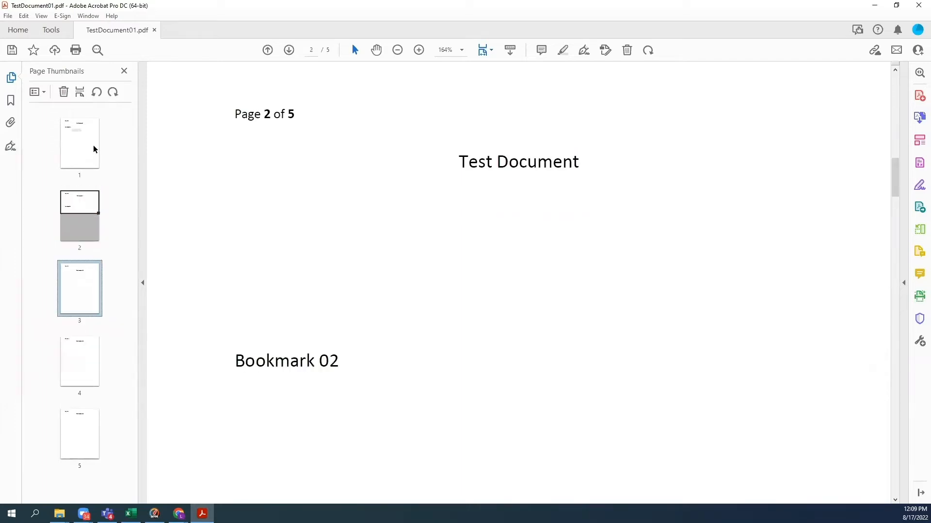
Rotate page 2 clockwise in 90-degree turns through a full circle back to upright.
{"action": "left_click", "coordinate": [80, 207]}
{"action": "left_click", "coordinate": [114, 93]}
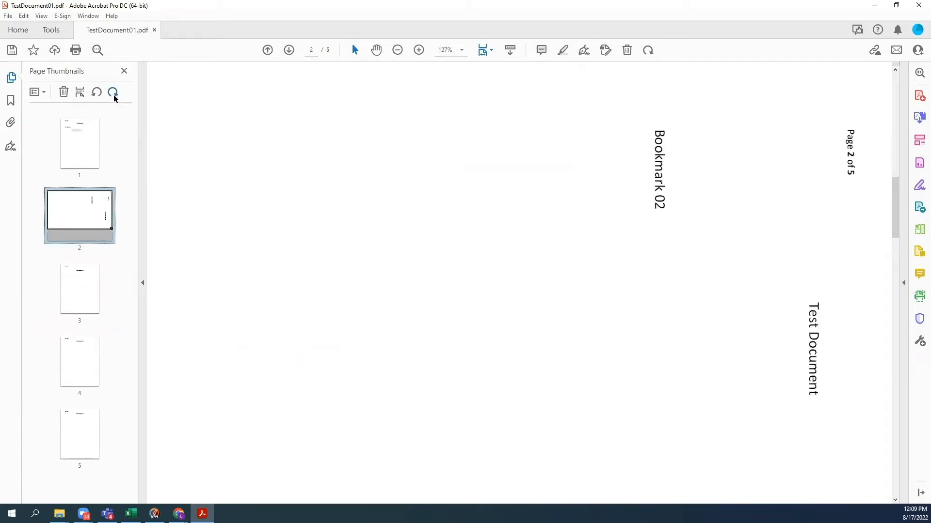
{"action": "left_click", "coordinate": [114, 94]}
{"action": "left_click", "coordinate": [114, 95]}
{"action": "left_click", "coordinate": [114, 95]}
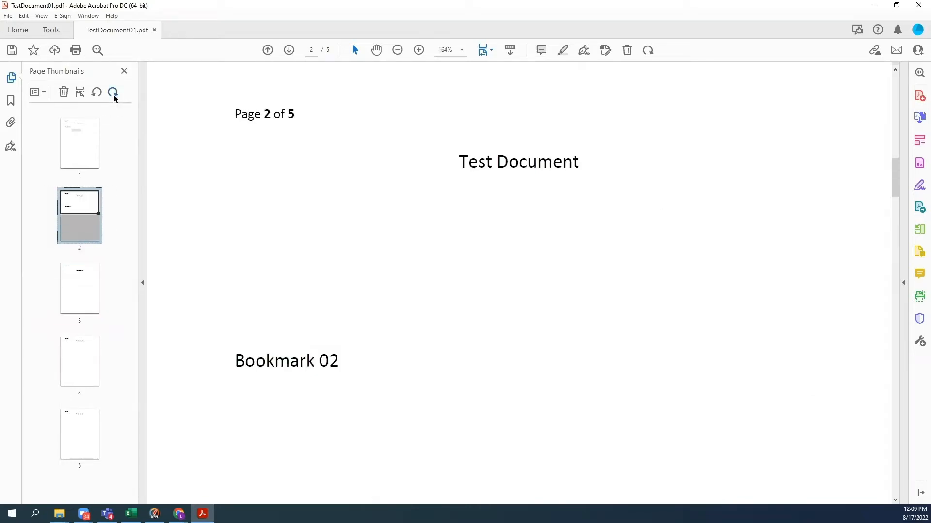
Add a bookmark for the "Bookmark 02" heading on page 2 and name it "Bookmark 02_".
{"action": "left_click", "coordinate": [10, 101]}
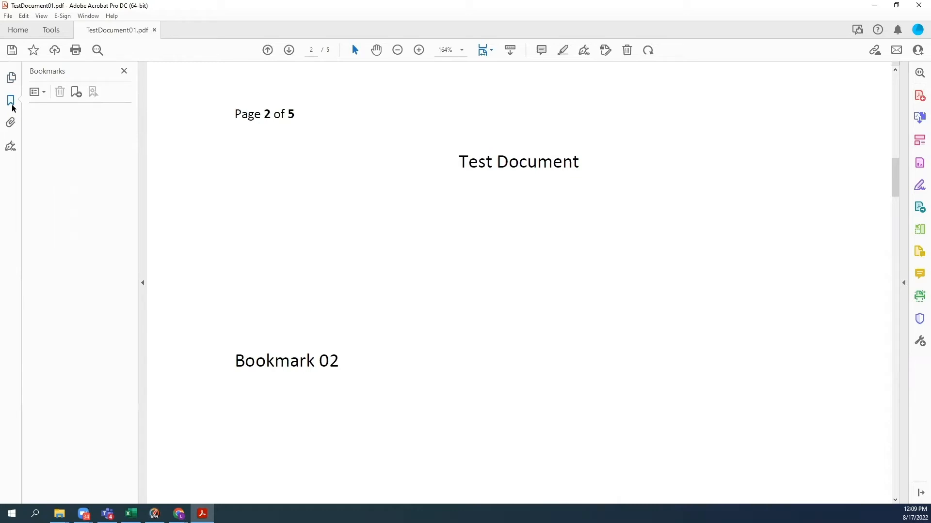
{"action": "left_click_drag", "start_coordinate": [338, 361], "coordinate": [239, 364]}
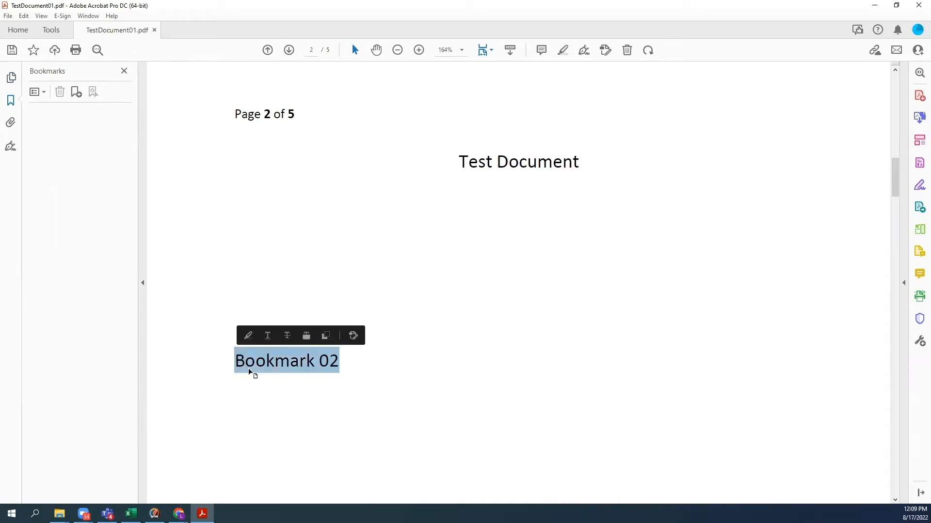
{"action": "left_click", "coordinate": [75, 92]}
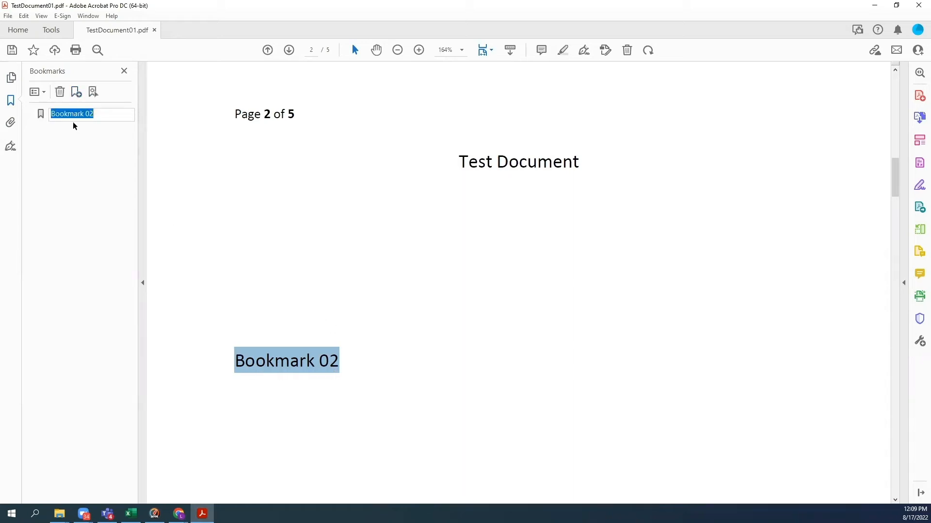
{"action": "left_click", "coordinate": [122, 118]}
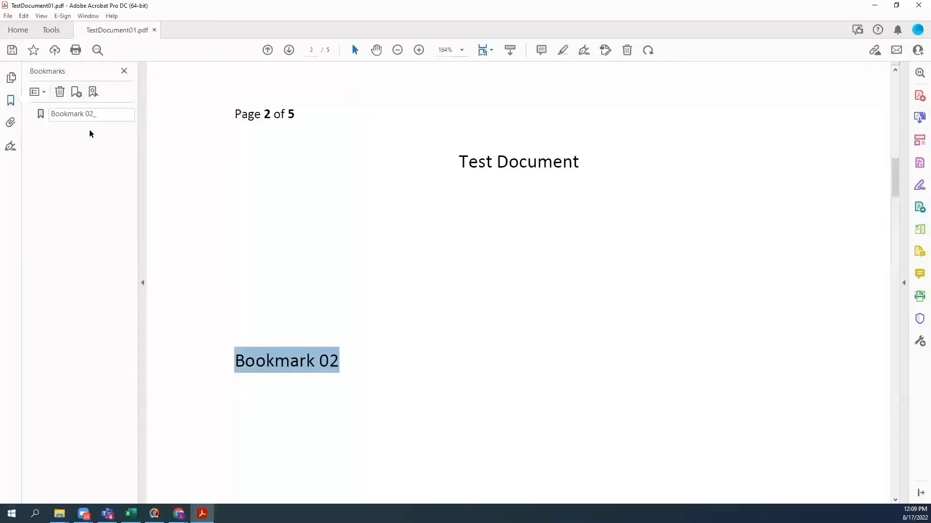
{"action": "left_click", "coordinate": [100, 158]}
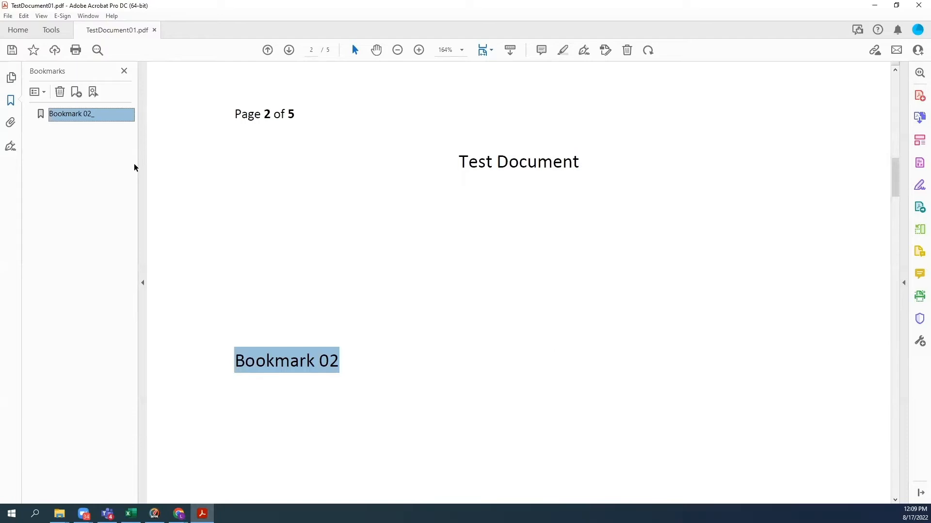
Return to page 1 and use the "Bookmark 02_" bookmark to jump to its heading.
{"action": "scroll", "coordinate": [208, 210], "scroll_direction": "up", "scroll_amount": 10}
{"action": "scroll", "coordinate": [291, 208], "scroll_direction": "up", "scroll_amount": 5}
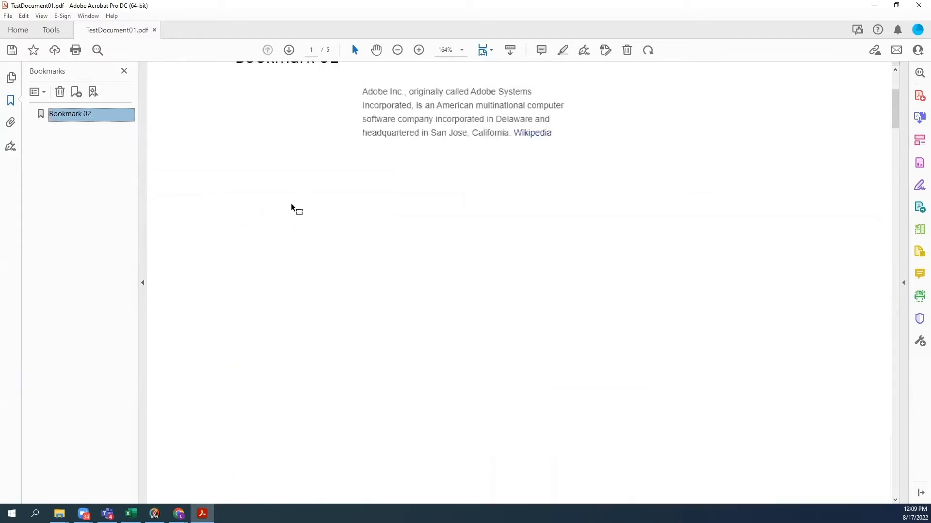
{"action": "left_click", "coordinate": [390, 179]}
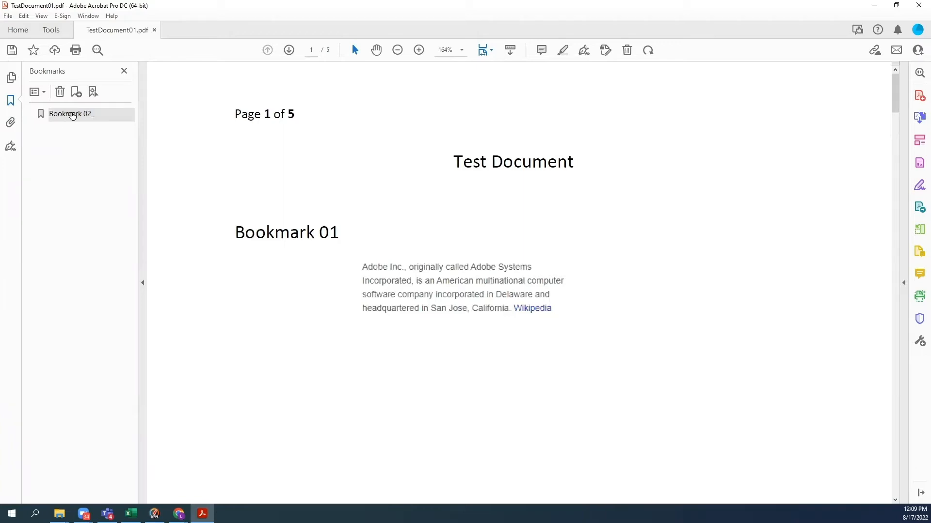
{"action": "left_click", "coordinate": [71, 115]}
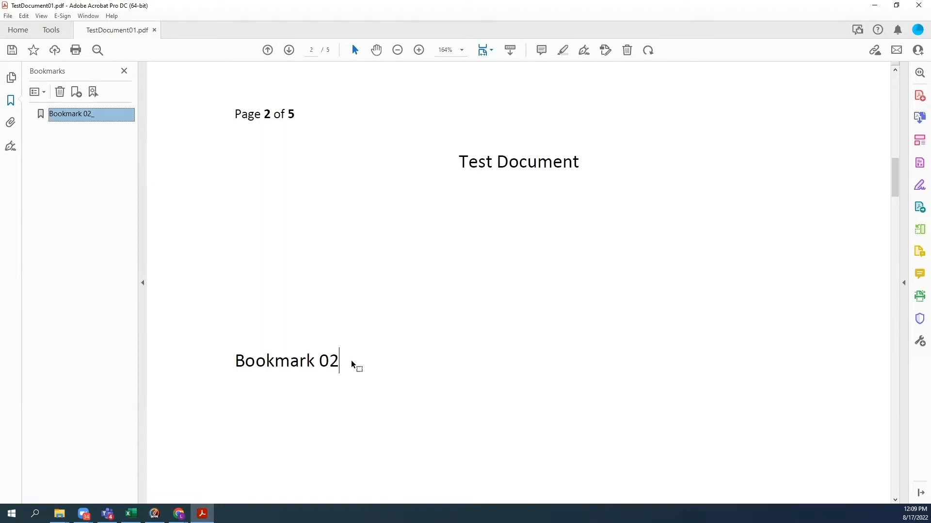
Add a bookmark for the "Bookmark 01" heading on page 1 and move it above "Bookmark 02_" in the bookmark list.
{"action": "scroll", "coordinate": [352, 364], "scroll_direction": "up", "scroll_amount": 10}
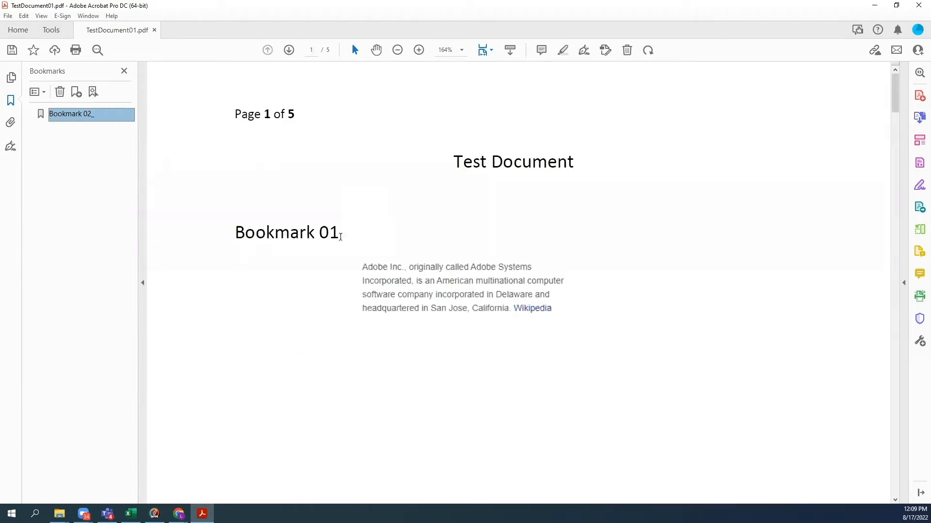
{"action": "left_click_drag", "start_coordinate": [341, 236], "coordinate": [235, 234]}
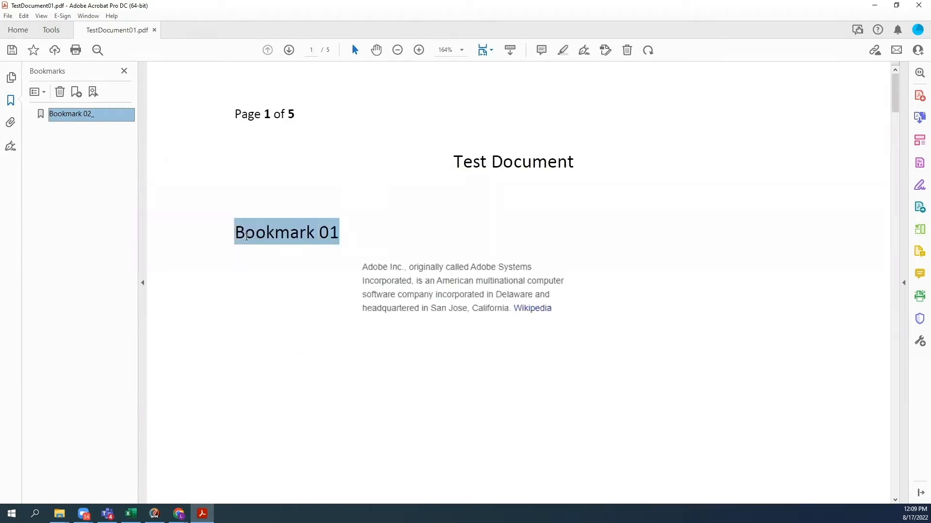
{"action": "left_click", "coordinate": [75, 93]}
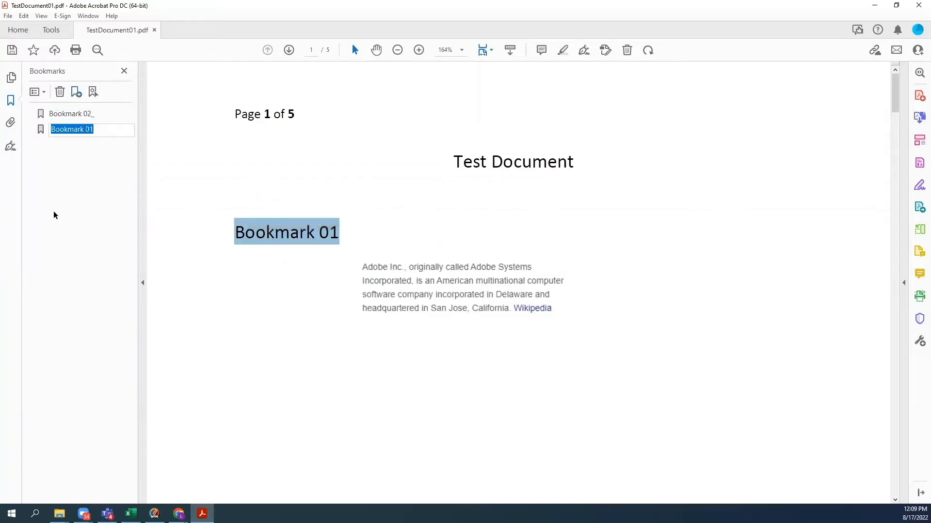
{"action": "key", "text": "Return"}
{"action": "left_click_drag", "start_coordinate": [40, 130], "coordinate": [45, 109]}
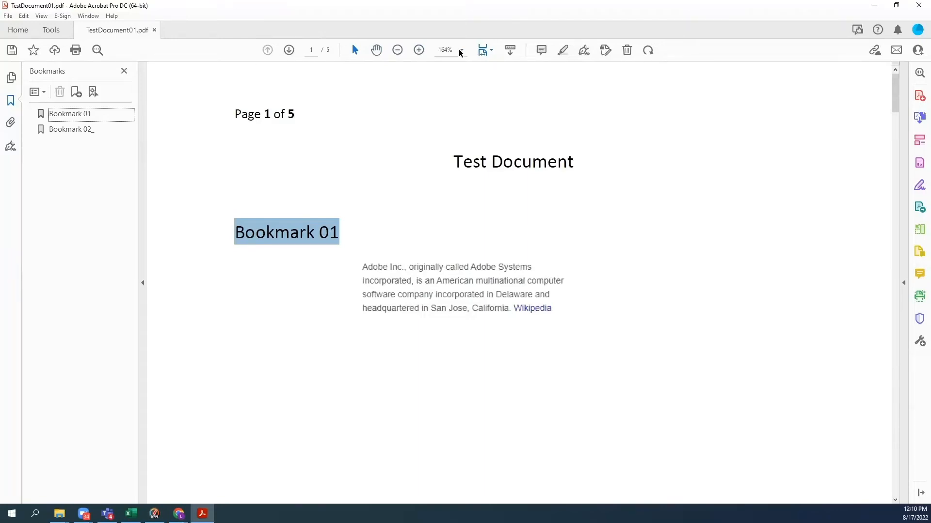
Zoom the document out and in, finishing at 100%.
{"action": "left_click", "coordinate": [397, 50]}
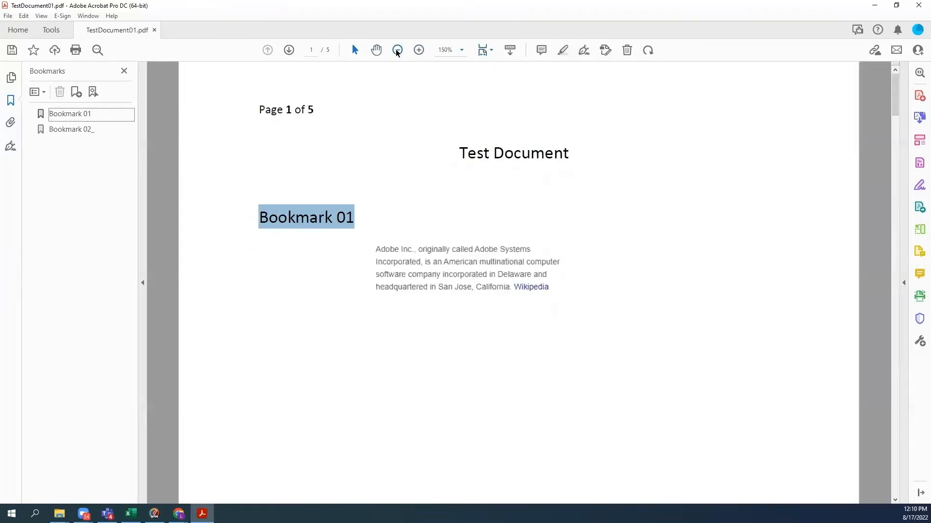
{"action": "left_click", "coordinate": [397, 50]}
{"action": "left_click", "coordinate": [397, 50]}
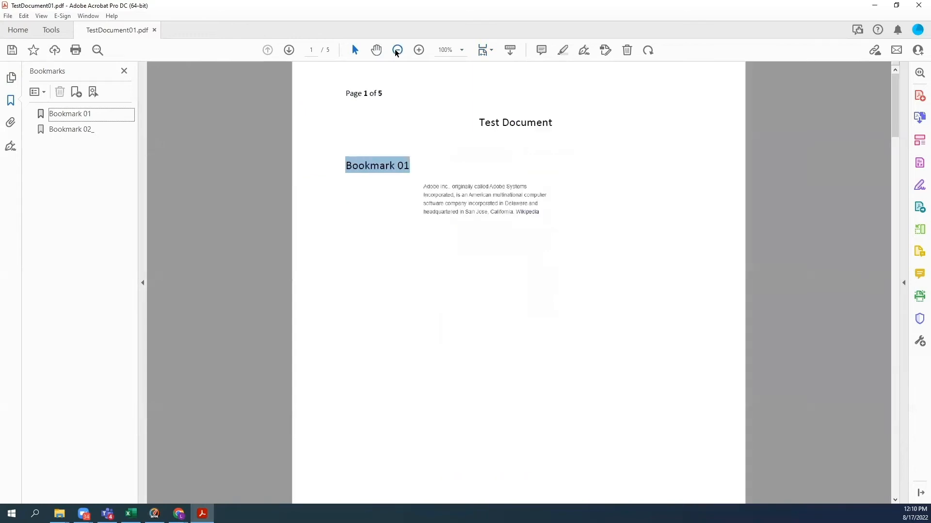
{"action": "left_click", "coordinate": [419, 52]}
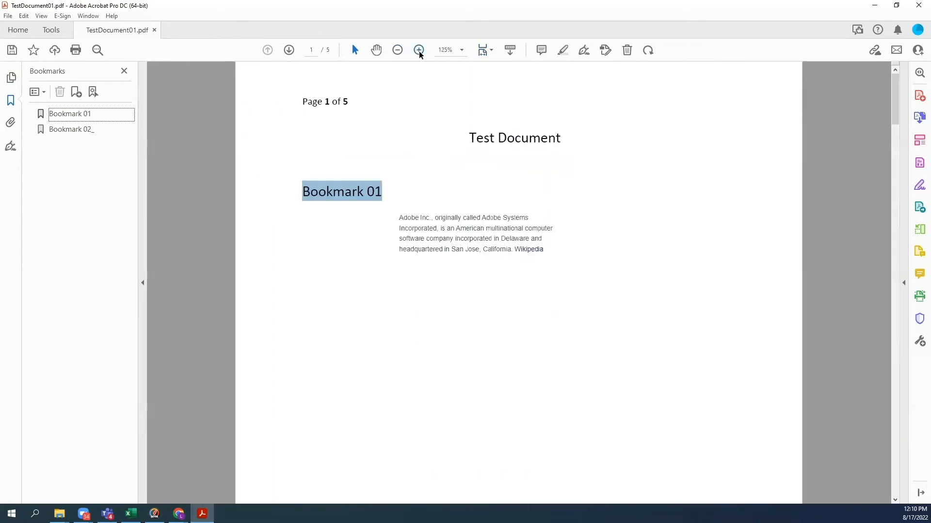
{"action": "left_click", "coordinate": [419, 52]}
{"action": "left_click", "coordinate": [396, 52]}
{"action": "left_click", "coordinate": [397, 52]}
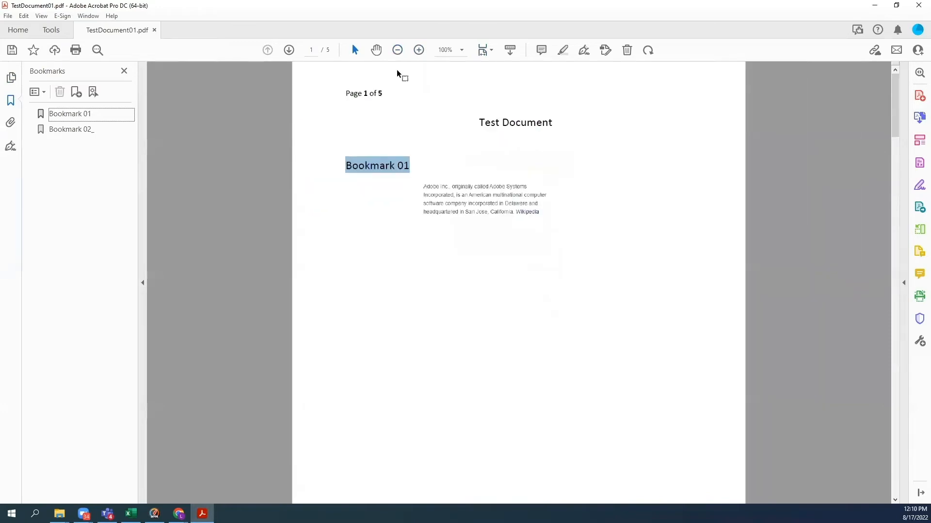
View the document in Fit to Width Scrolling, Fit One Full Page and Read Mode in turn.
{"action": "left_click", "coordinate": [484, 54]}
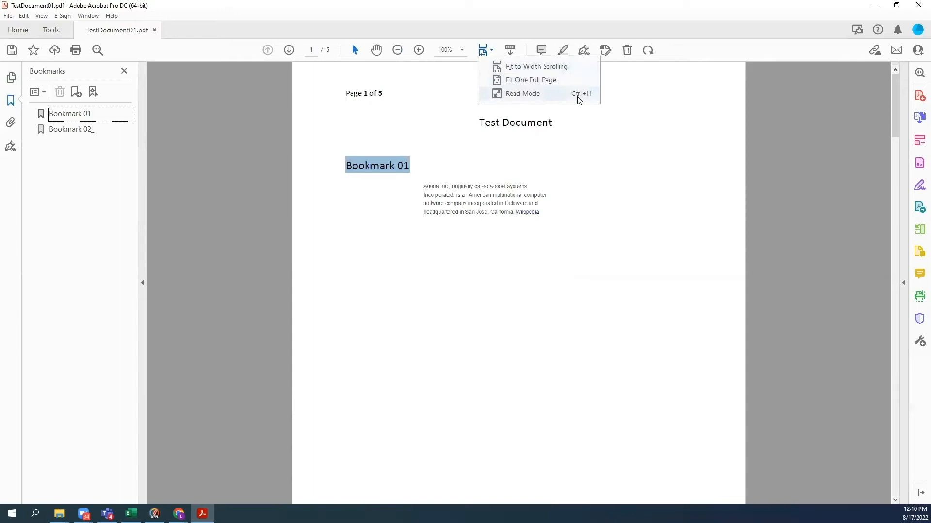
{"action": "left_click", "coordinate": [574, 69]}
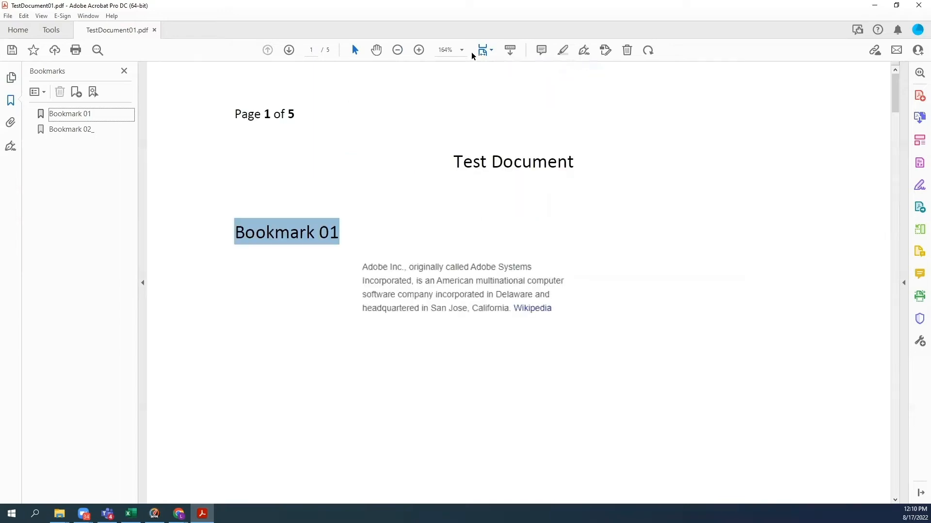
{"action": "left_click", "coordinate": [484, 52]}
{"action": "left_click", "coordinate": [503, 80]}
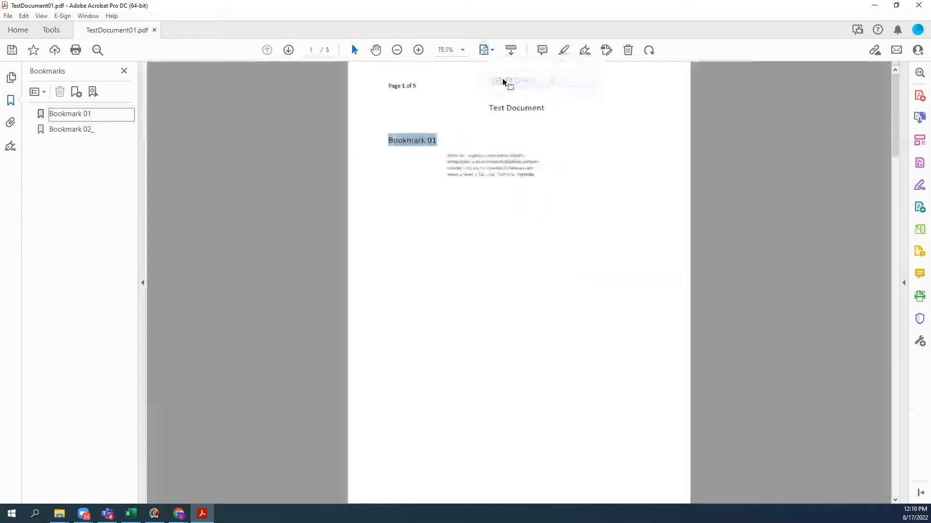
{"action": "left_click", "coordinate": [490, 50]}
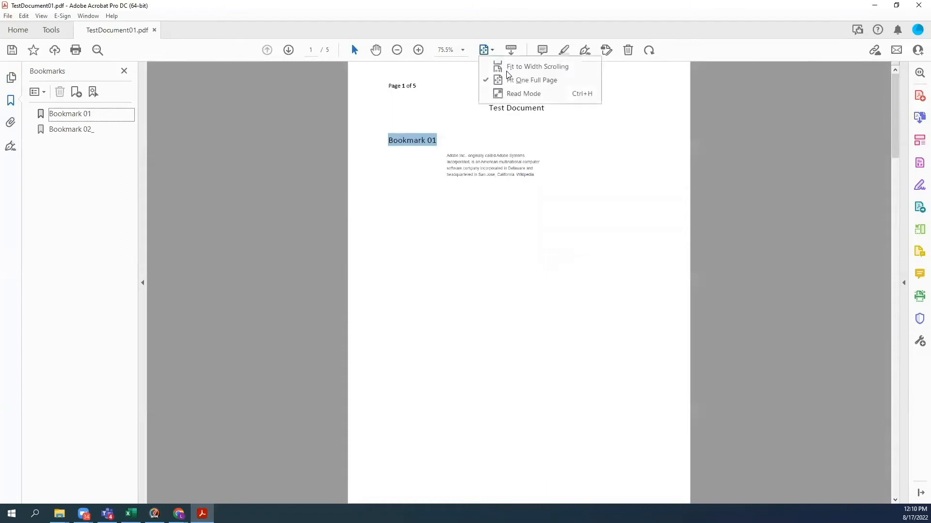
{"action": "left_click", "coordinate": [518, 95]}
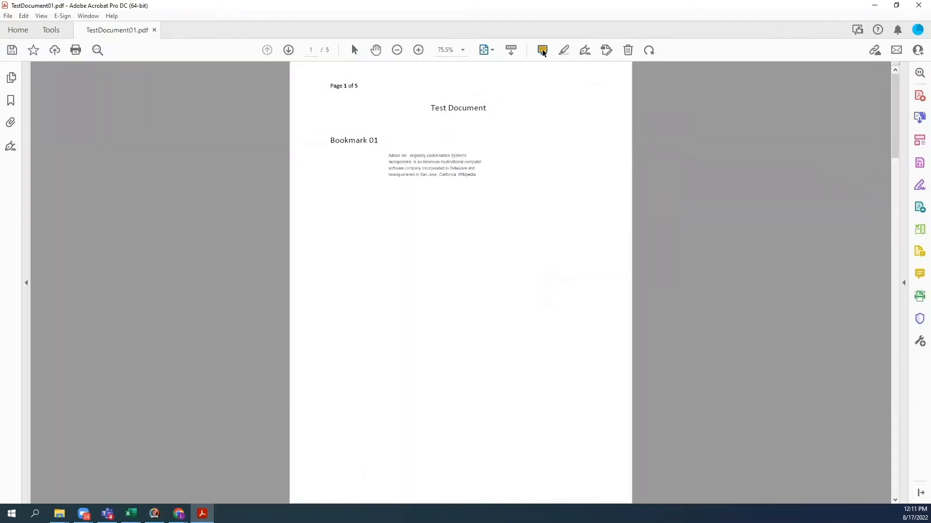
Place a sticky note at the end of the "Test Document" title on page 1 and post the text "comment".
{"action": "left_click", "coordinate": [542, 50]}
{"action": "left_click", "coordinate": [491, 102]}
{"action": "type", "text": "comment"}
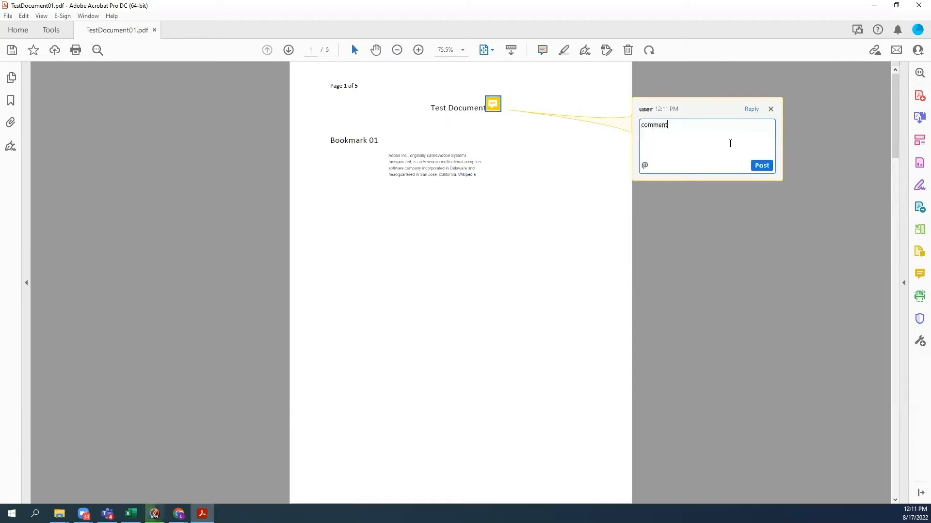
{"action": "left_click", "coordinate": [762, 166]}
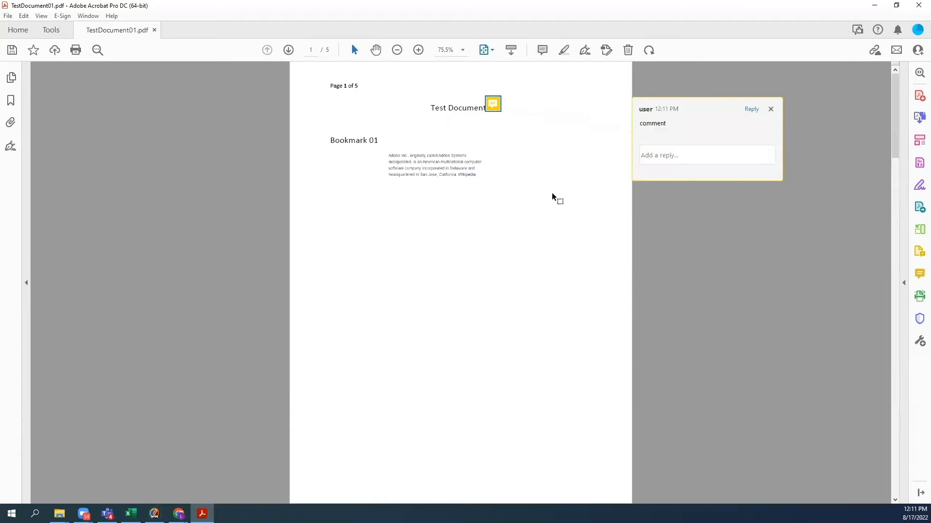
Highlight the "Test Document" title and the text from the "Bookmark 01" heading through the paragraph below it.
{"action": "left_click", "coordinate": [565, 50]}
{"action": "left_click_drag", "start_coordinate": [427, 107], "coordinate": [486, 108]}
{"action": "left_click_drag", "start_coordinate": [330, 140], "coordinate": [483, 172]}
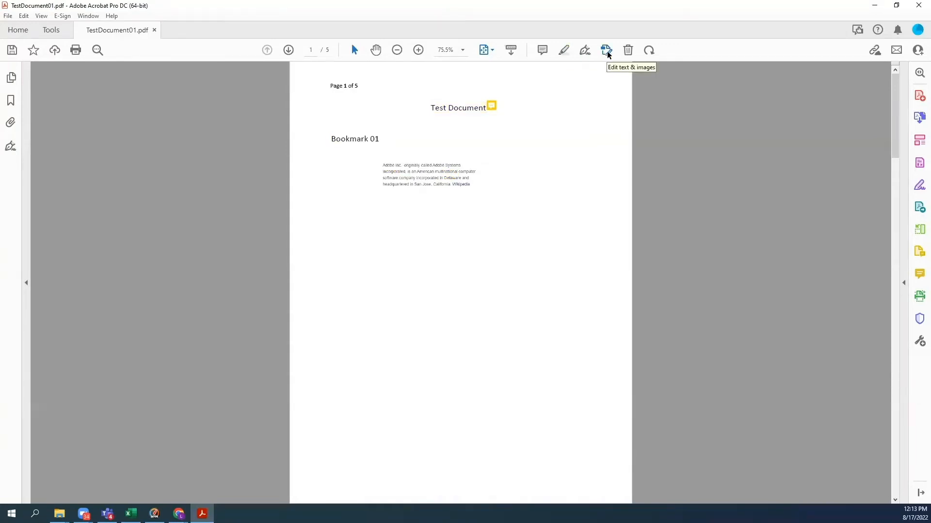
Edit the PDF content, shifting the Adobe paragraph block slightly and changing the "Bookmark 01" heading on page 1 to "Bookmark_02 01".
{"action": "left_click", "coordinate": [607, 50]}
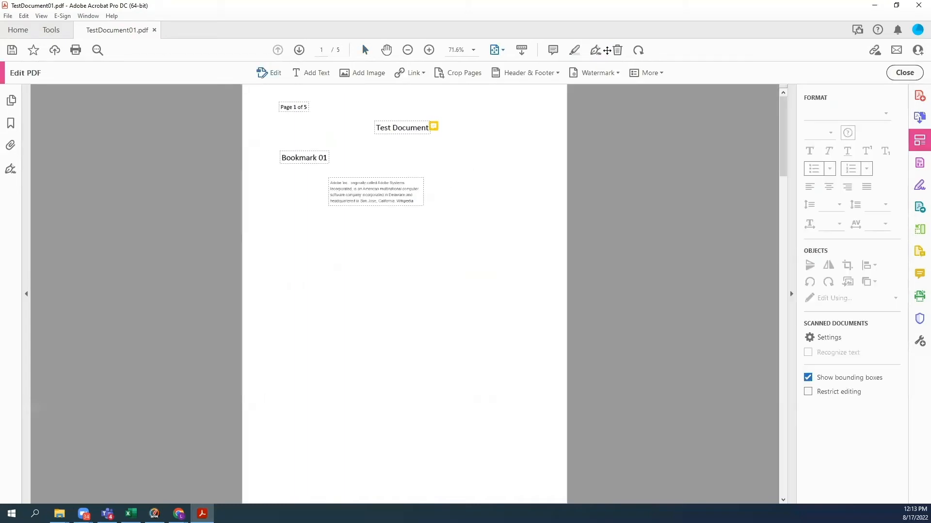
{"action": "left_click_drag", "start_coordinate": [382, 183], "coordinate": [399, 191]}
{"action": "left_click", "coordinate": [311, 157]}
{"action": "double_click", "coordinate": [311, 156]}
{"action": "left_click", "coordinate": [322, 158]}
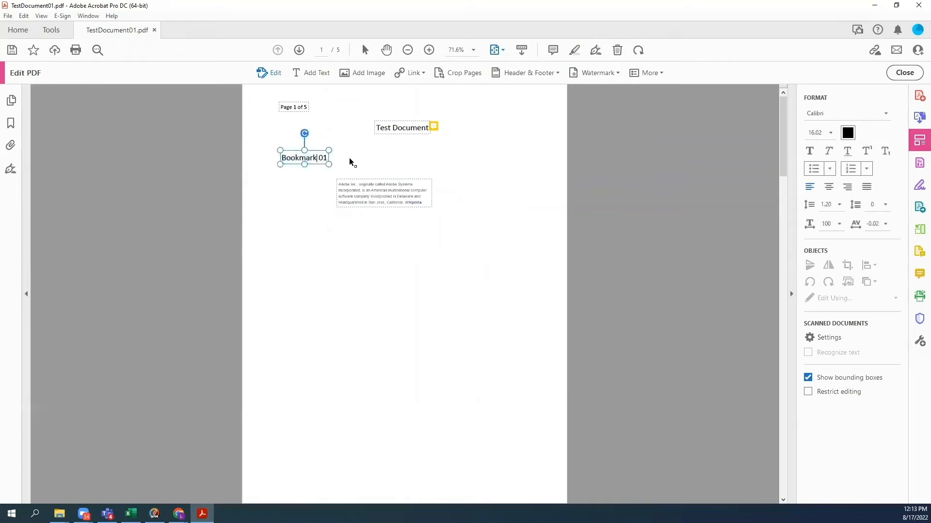
{"action": "type", "text": "_02"}
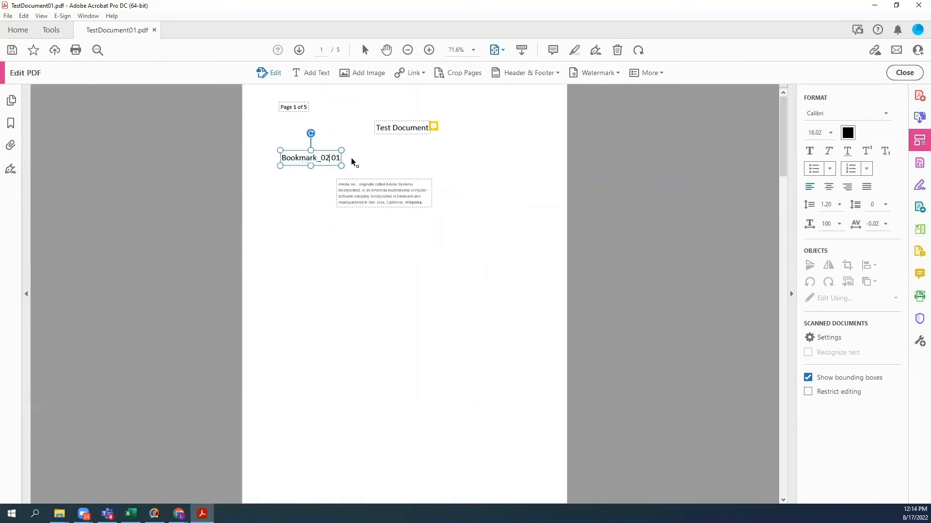
{"action": "left_click", "coordinate": [487, 175]}
Add a text box below the paragraph on page 1 containing "Add In Text".
{"action": "left_click", "coordinate": [301, 73]}
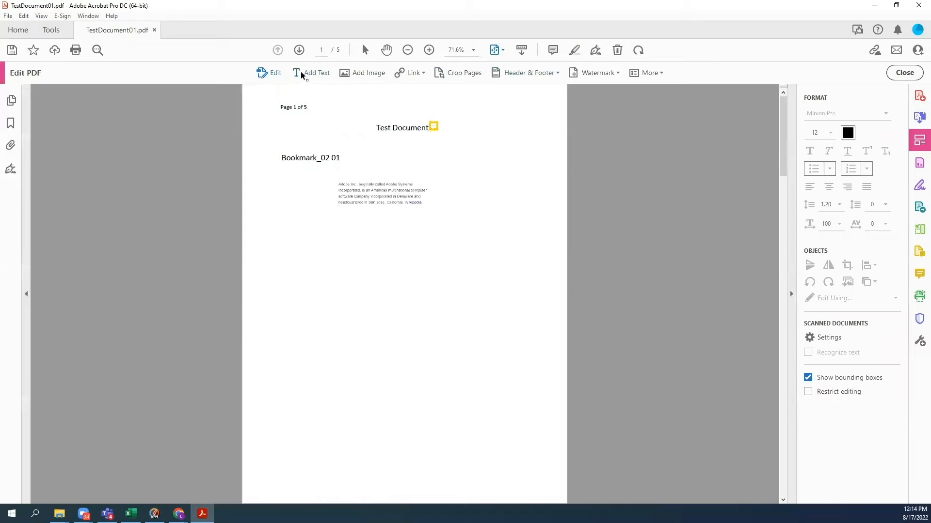
{"action": "left_click_drag", "start_coordinate": [295, 231], "coordinate": [411, 245]}
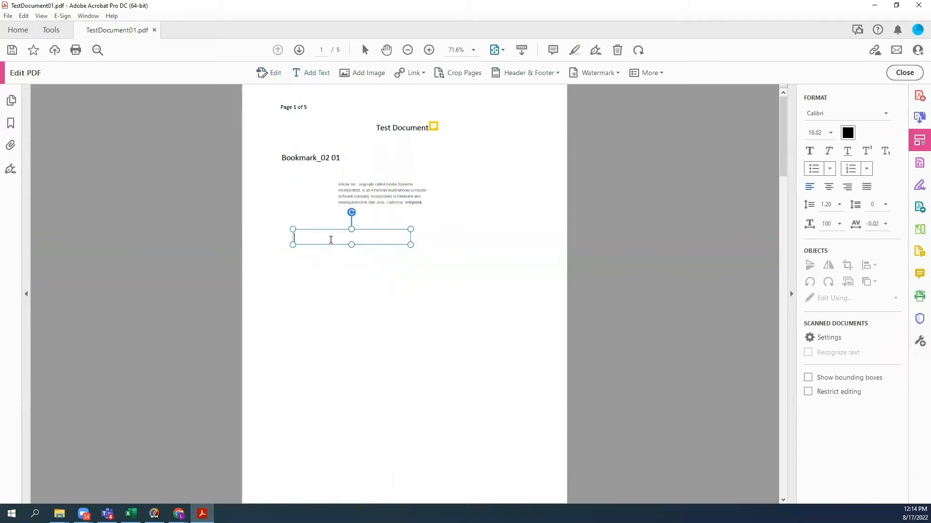
{"action": "type", "text": "Add In Text"}
{"action": "left_click", "coordinate": [404, 294]}
{"action": "left_click", "coordinate": [369, 72]}
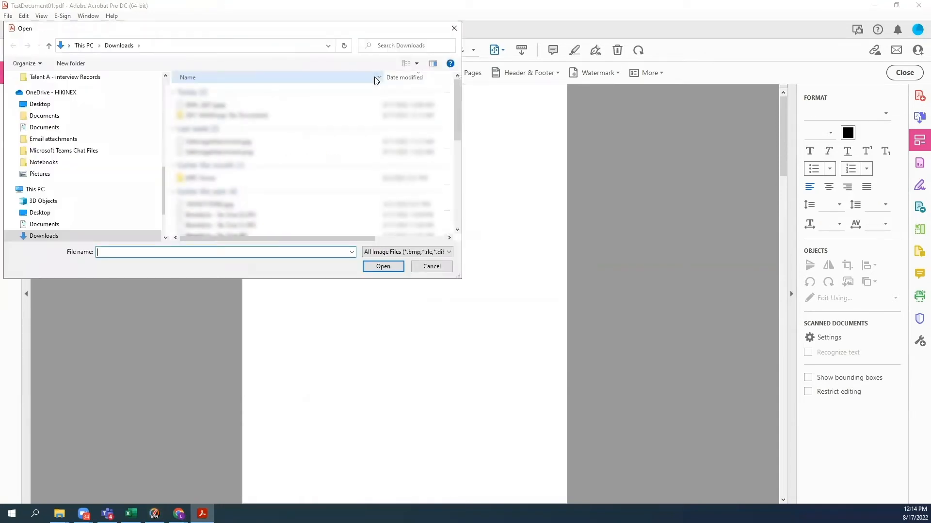
{"action": "left_click", "coordinate": [431, 267]}
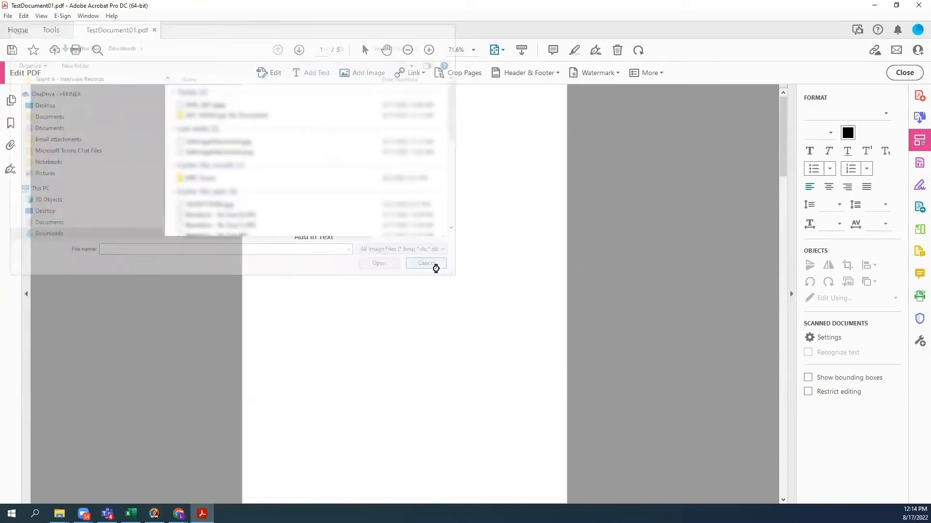
{"action": "left_click", "coordinate": [422, 73]}
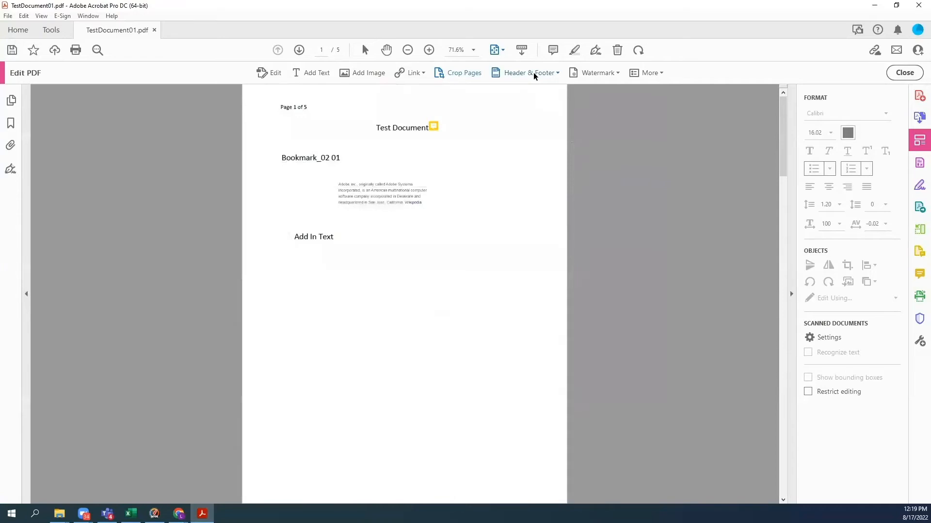
Add a footer to the document with the page number and the mm/dd/yyyy date in the right footer text.
{"action": "left_click", "coordinate": [535, 76]}
{"action": "left_click", "coordinate": [533, 89]}
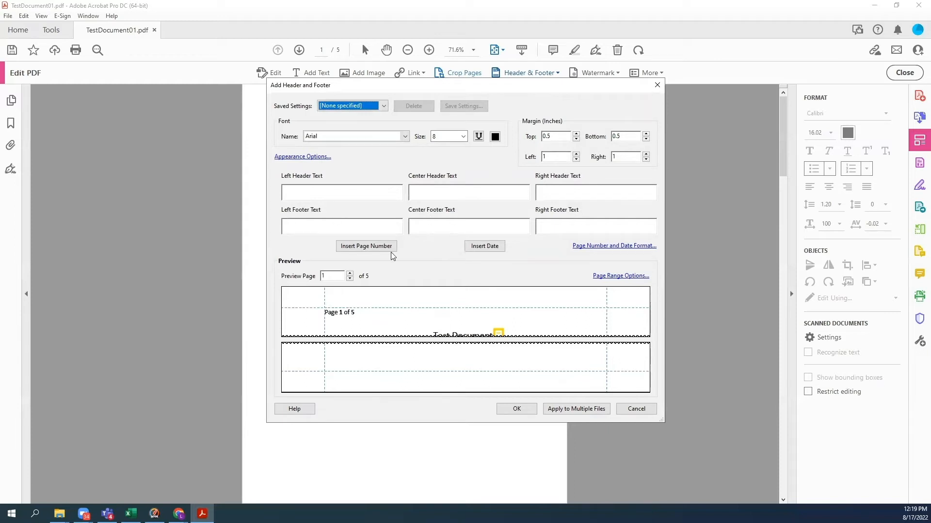
{"action": "left_click", "coordinate": [609, 246]}
{"action": "left_click", "coordinate": [525, 231]}
{"action": "left_click", "coordinate": [505, 282]}
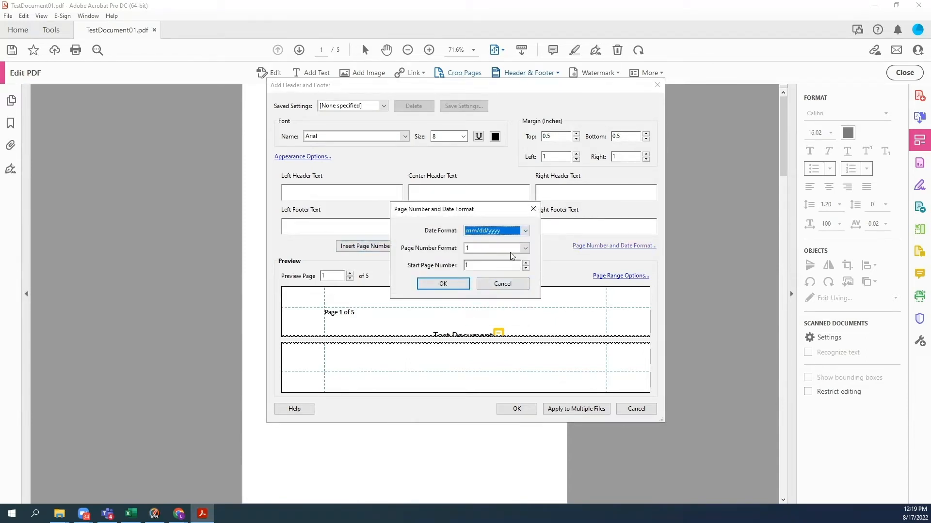
{"action": "left_click", "coordinate": [443, 284]}
{"action": "left_click", "coordinate": [378, 249]}
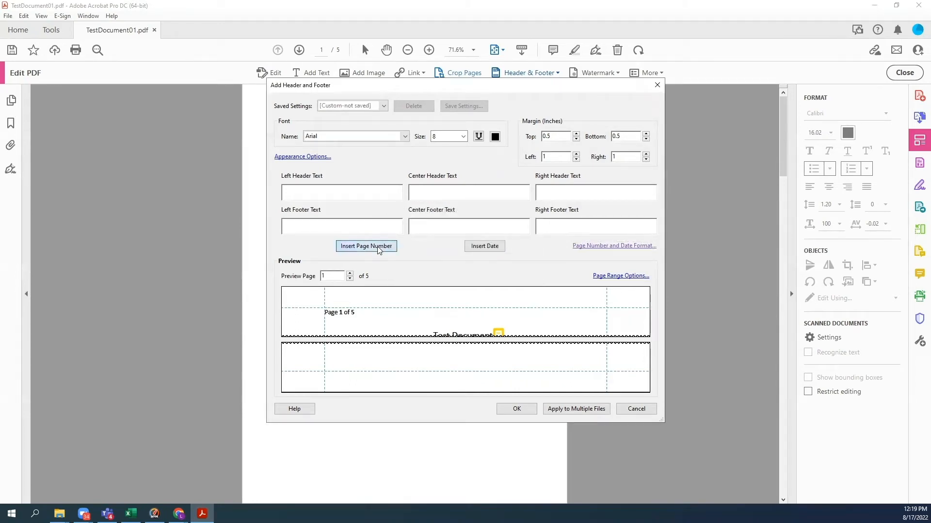
{"action": "left_click", "coordinate": [485, 246]}
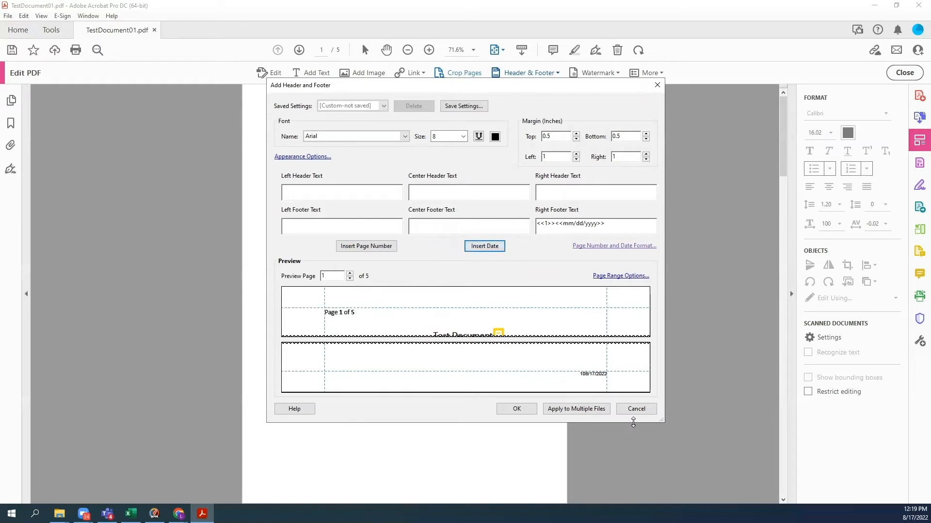
{"action": "left_click", "coordinate": [517, 410]}
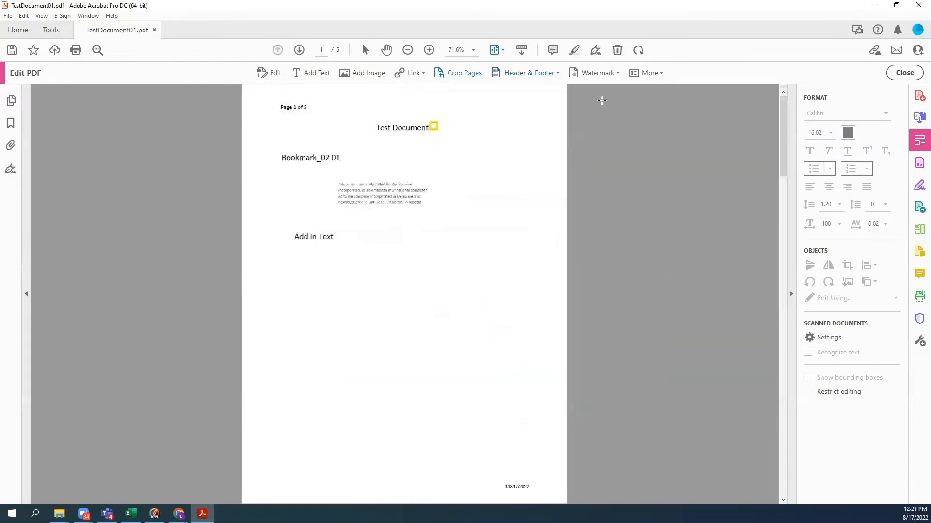
Start a new text watermark reading "DRAFT" in Arial at size 72.
{"action": "left_click", "coordinate": [603, 76]}
{"action": "left_click", "coordinate": [605, 89]}
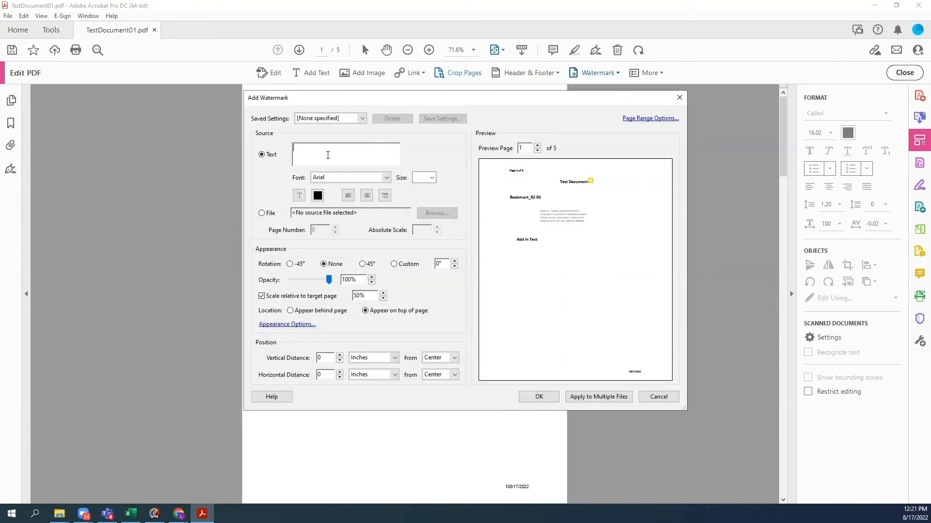
{"action": "type", "text": "DRAFT"}
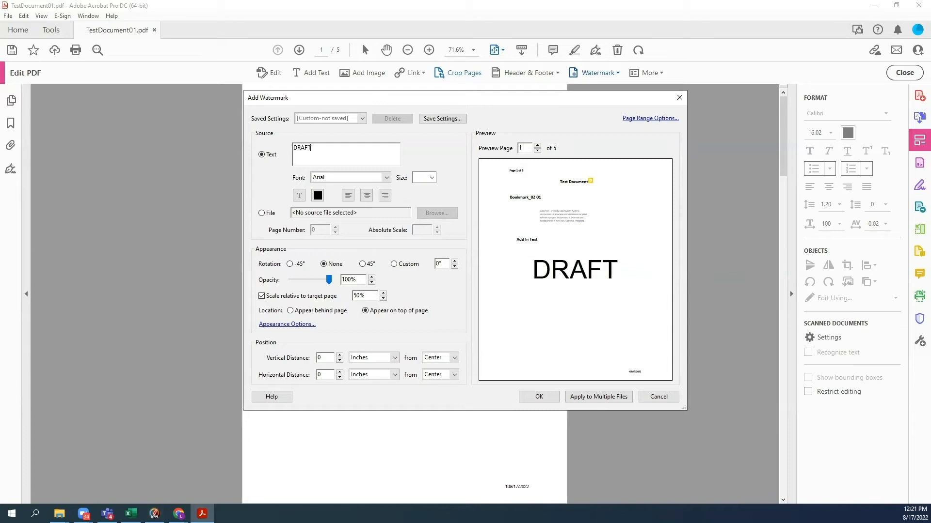
{"action": "left_click", "coordinate": [433, 179]}
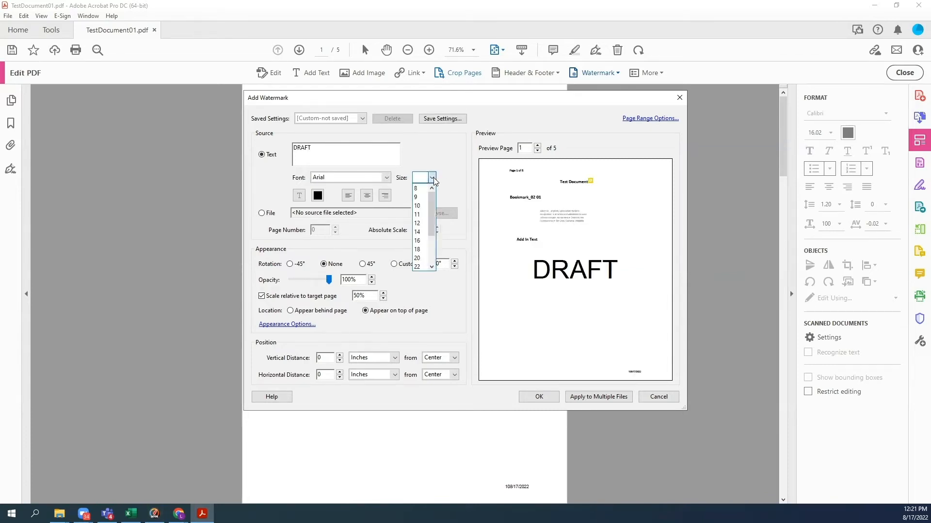
{"action": "scroll", "coordinate": [423, 243], "scroll_direction": "down", "scroll_amount": 2}
{"action": "left_click", "coordinate": [422, 267]}
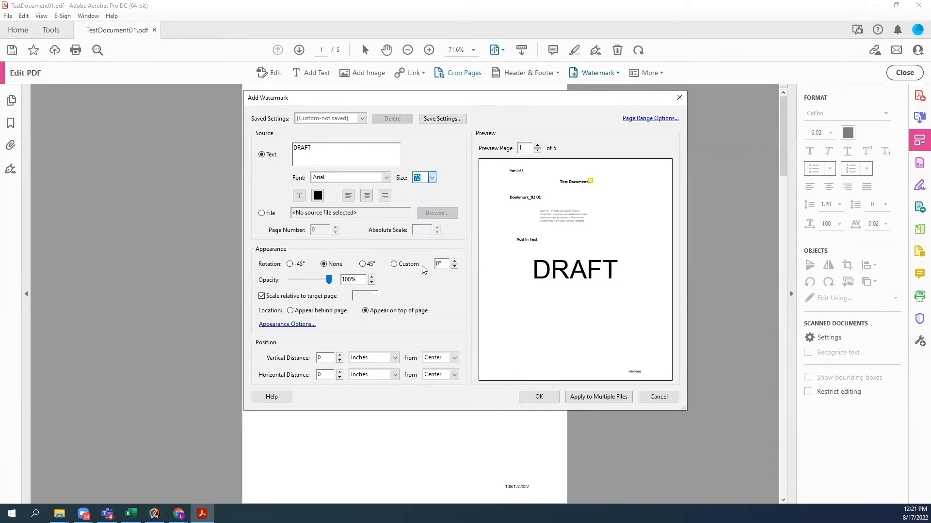
{"action": "left_click", "coordinate": [432, 177]}
{"action": "left_click", "coordinate": [421, 266]}
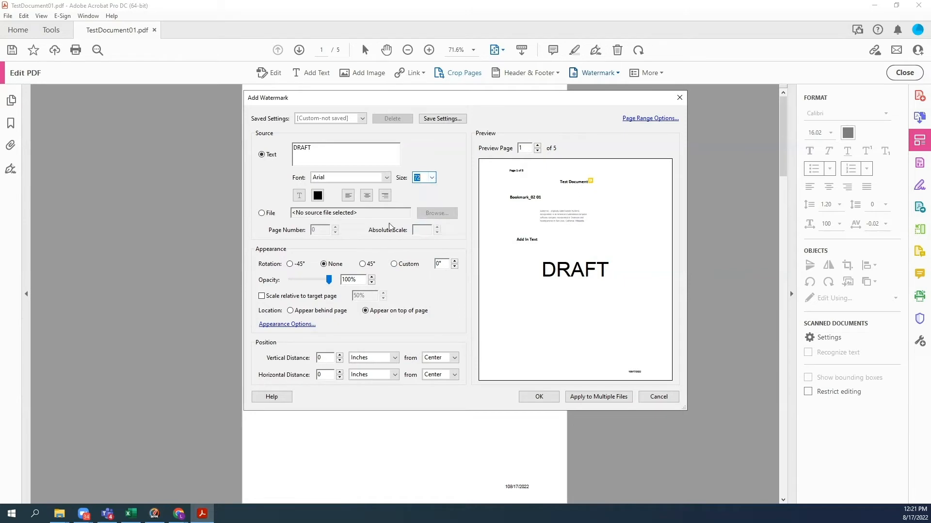
Try the watermark's preset rotations, set a custom rotation of 48° and 41% opacity, and apply it to the document.
{"action": "left_click", "coordinate": [290, 264]}
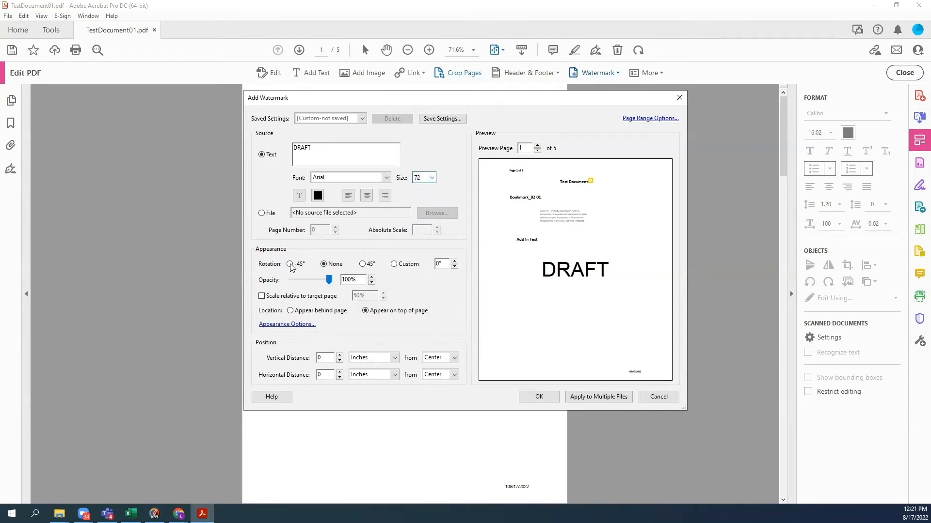
{"action": "left_click", "coordinate": [324, 264]}
{"action": "left_click", "coordinate": [362, 264]}
{"action": "left_click", "coordinate": [394, 265]}
{"action": "left_click", "coordinate": [455, 262]}
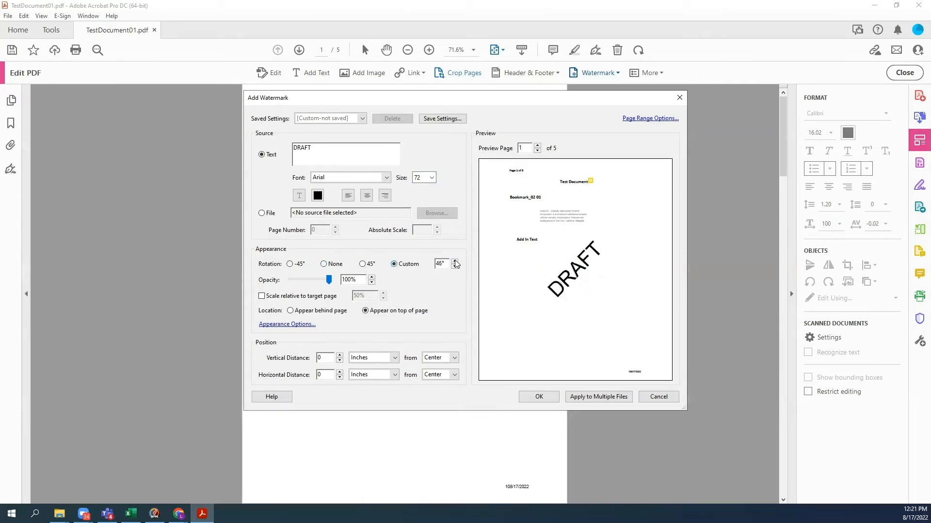
{"action": "left_click", "coordinate": [455, 262]}
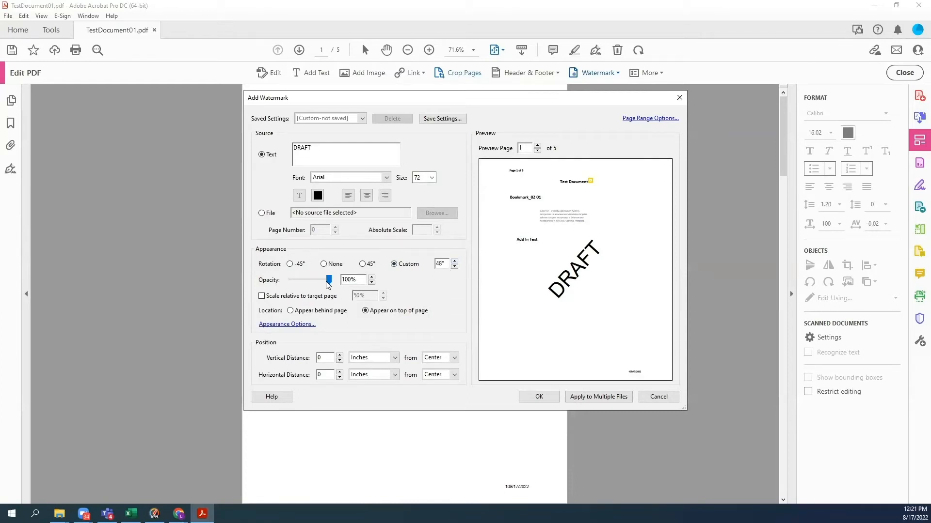
{"action": "left_click_drag", "start_coordinate": [328, 281], "coordinate": [309, 286]}
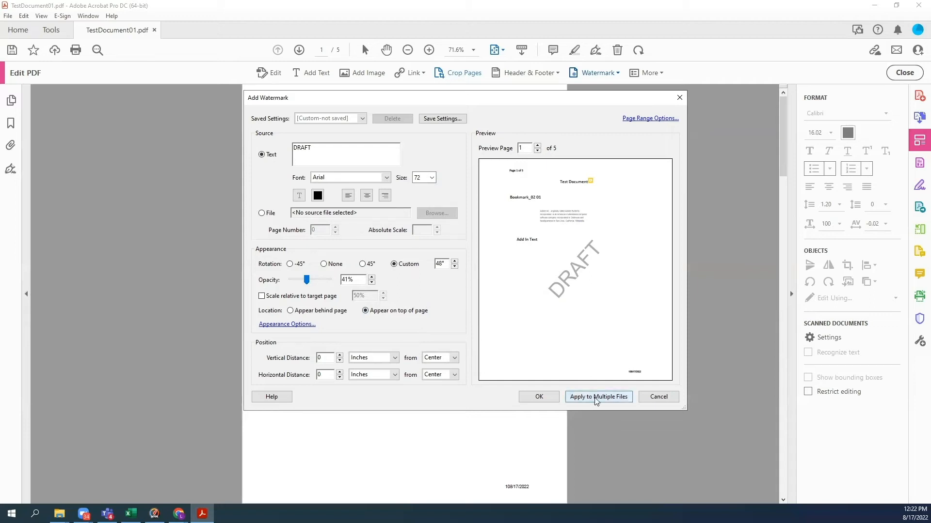
{"action": "left_click", "coordinate": [539, 397]}
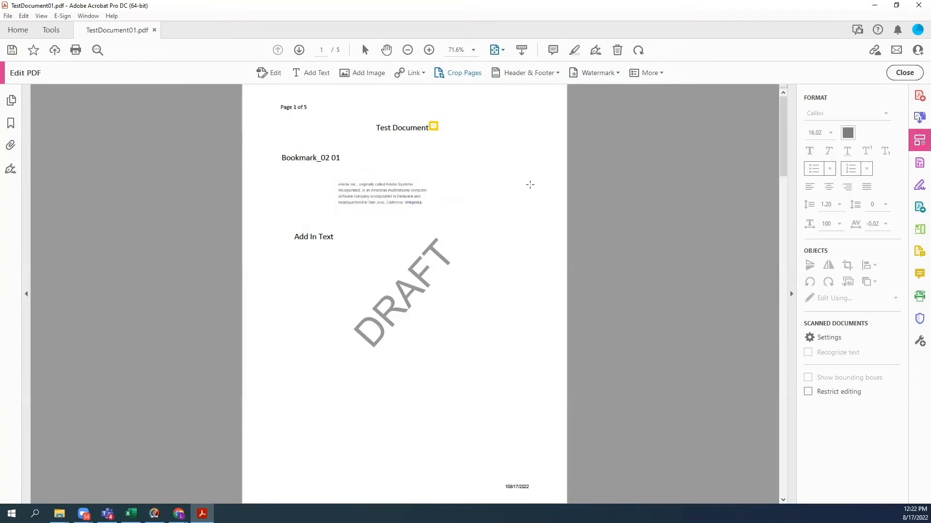
Start adding Bates numbering to TestDocument01.pdf, choosing to replace the existing header and footer.
{"action": "left_click", "coordinate": [660, 74]}
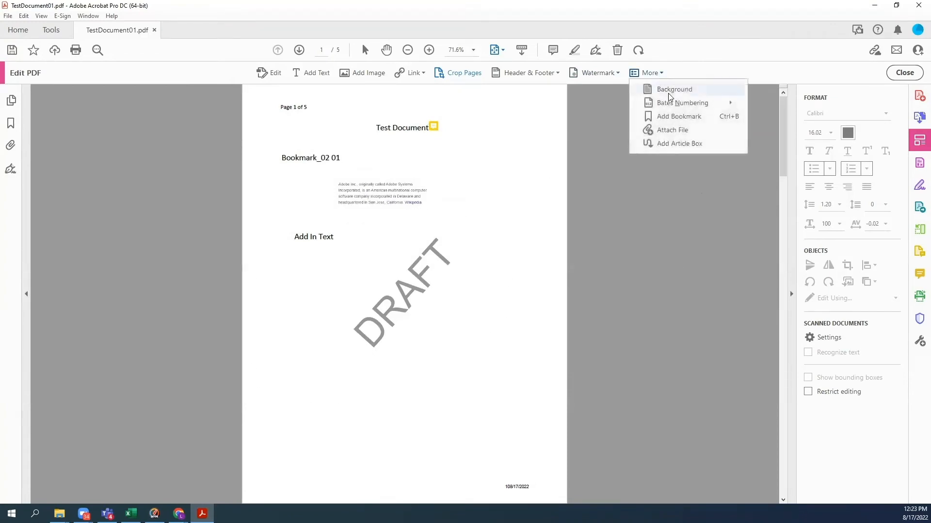
{"action": "mouse_move", "coordinate": [671, 106]}
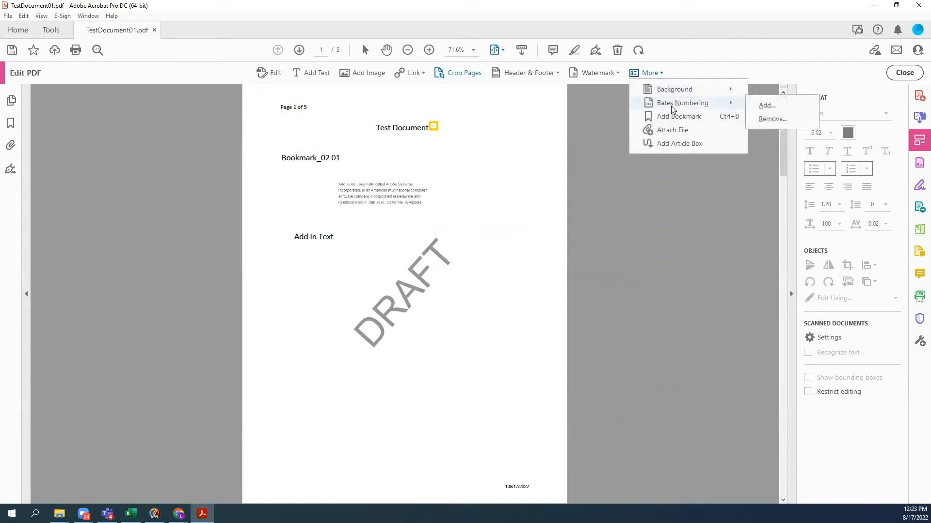
{"action": "left_click", "coordinate": [766, 107]}
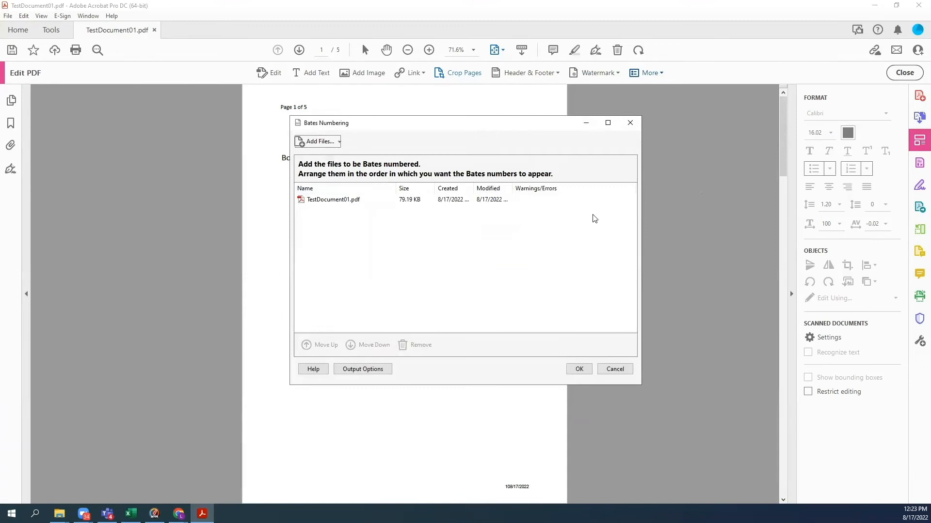
{"action": "left_click", "coordinate": [579, 369]}
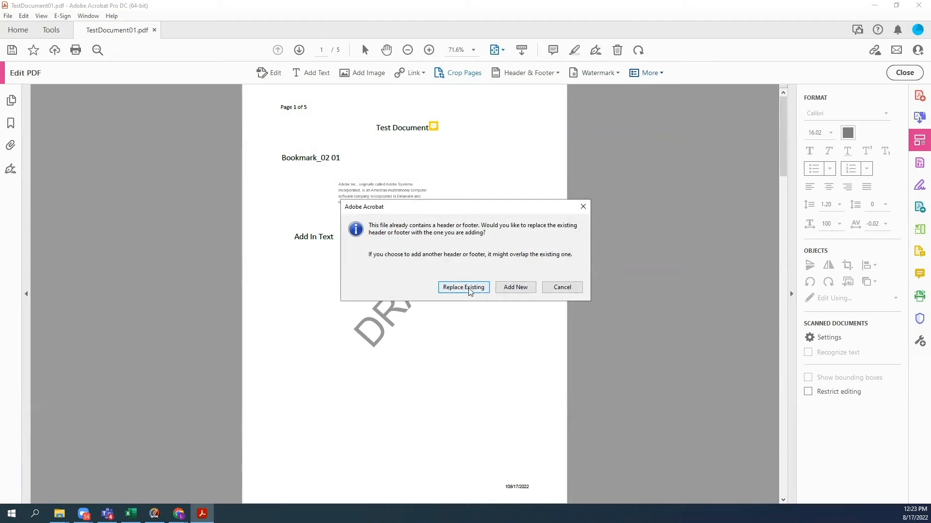
{"action": "left_click", "coordinate": [468, 289]}
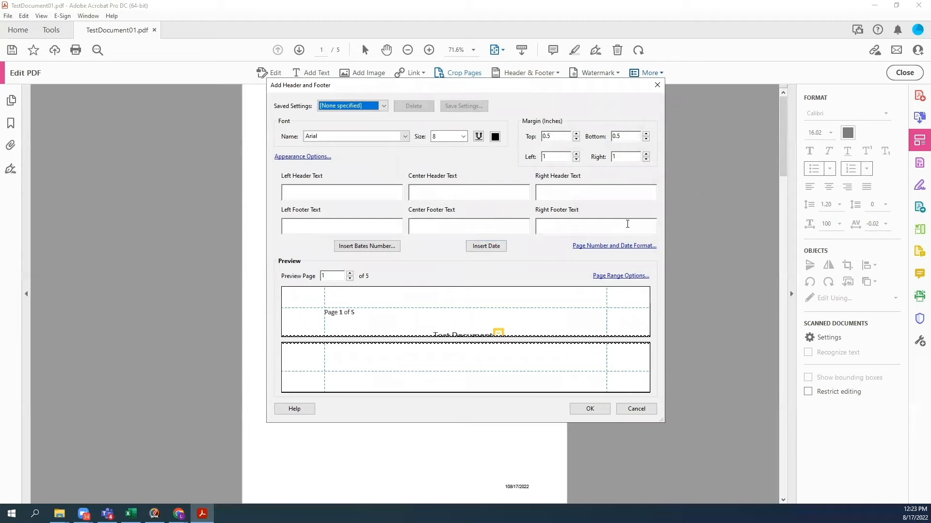
Insert a Bates number in the right footer text with 6 digits, start number 1 and prefix ABC.
{"action": "left_click", "coordinate": [312, 194]}
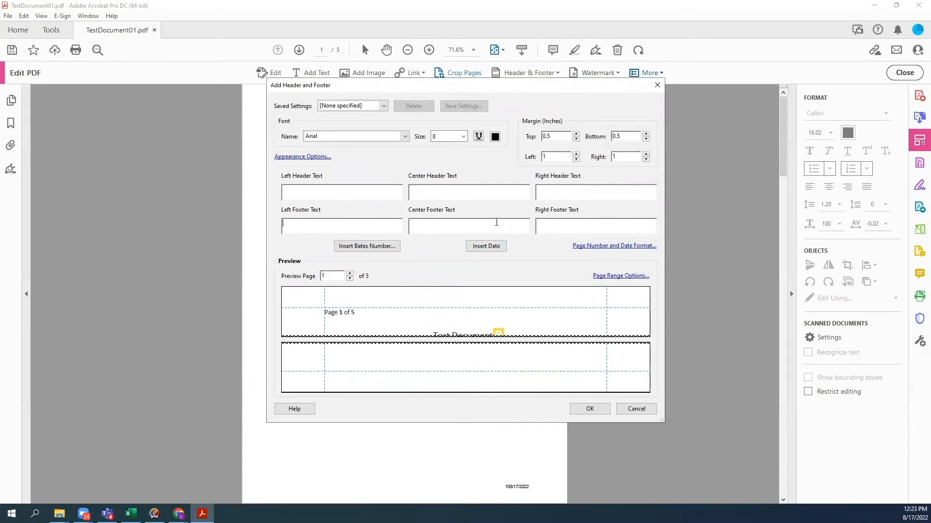
{"action": "left_click", "coordinate": [546, 226]}
{"action": "left_click", "coordinate": [347, 249]}
{"action": "left_click", "coordinate": [490, 257]}
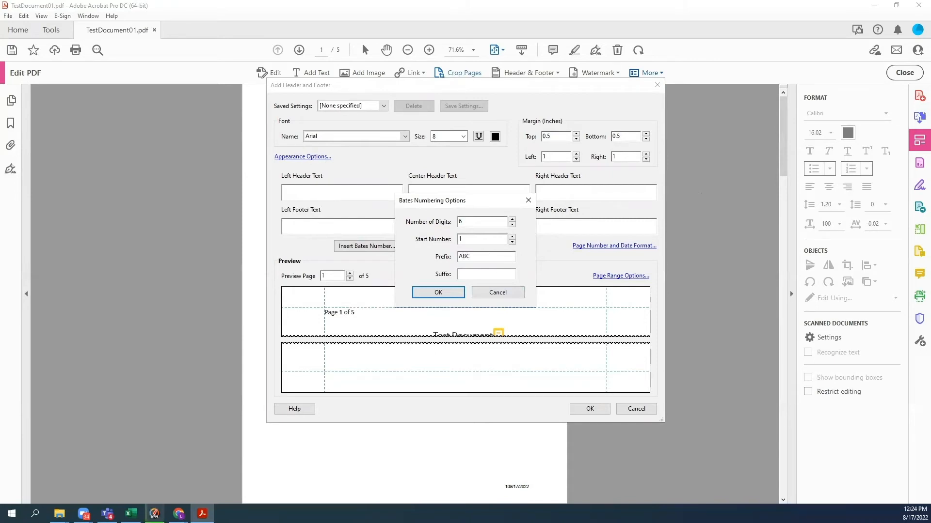
{"action": "left_click", "coordinate": [439, 292]}
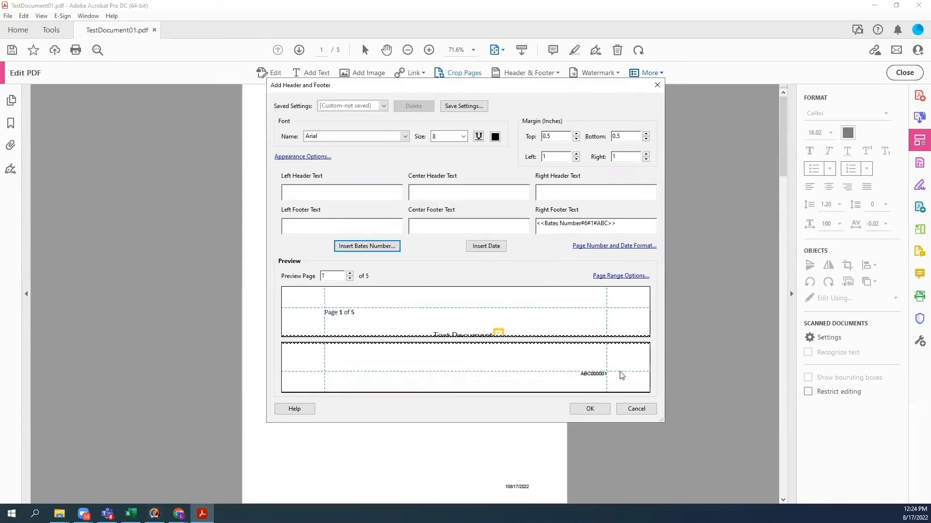
Set the Bates number's font size to 12 and the right and bottom margins to 0.4 inches.
{"action": "left_click", "coordinate": [463, 137]}
{"action": "left_click", "coordinate": [445, 182]}
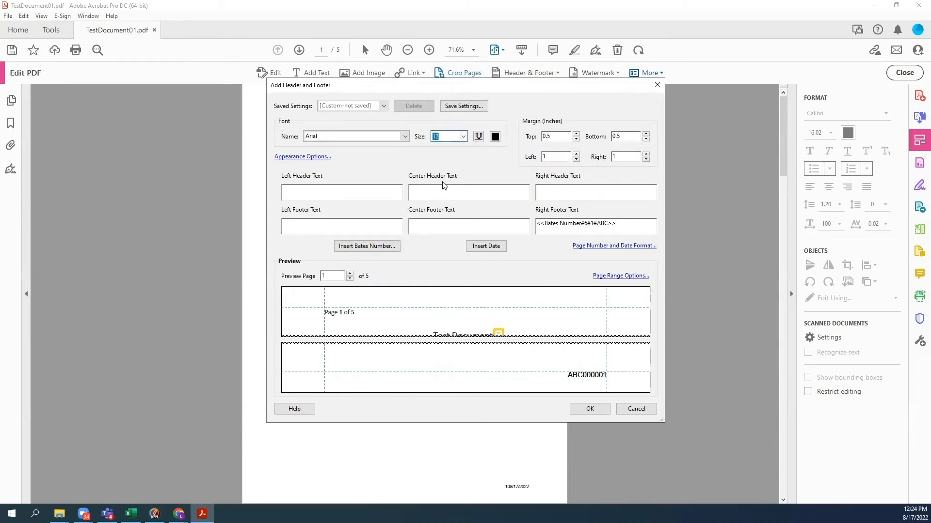
{"action": "left_click", "coordinate": [645, 159]}
{"action": "left_click", "coordinate": [645, 159]}
{"action": "left_click", "coordinate": [645, 159]}
{"action": "left_click", "coordinate": [646, 160]}
{"action": "left_click", "coordinate": [645, 160]}
{"action": "left_click", "coordinate": [646, 160]}
{"action": "left_click", "coordinate": [646, 160]}
{"action": "left_click", "coordinate": [646, 160]}
{"action": "left_click", "coordinate": [645, 160]}
{"action": "left_click", "coordinate": [645, 154]}
{"action": "left_click", "coordinate": [646, 155]}
{"action": "left_click", "coordinate": [646, 154]}
{"action": "left_click", "coordinate": [646, 154]}
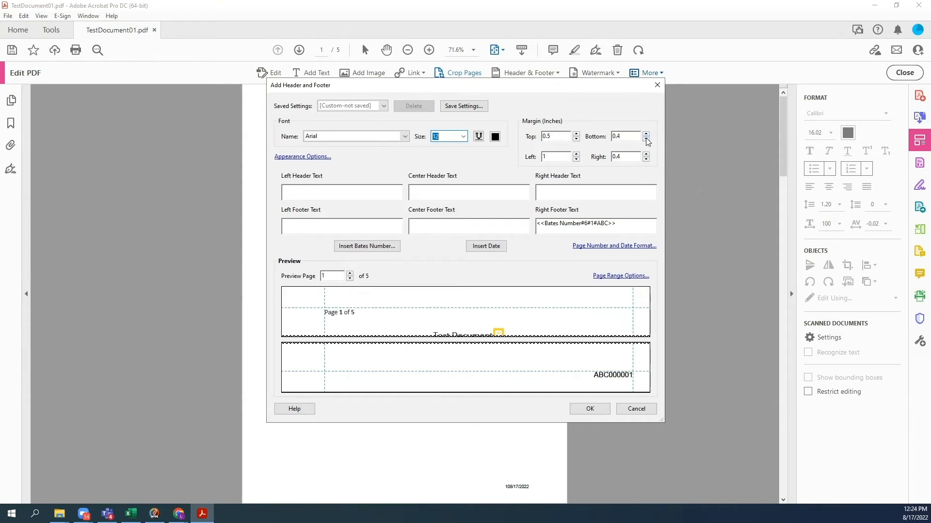
Apply the Bates numbering and check the footers from page 1 through page 5.
{"action": "left_click", "coordinate": [596, 412]}
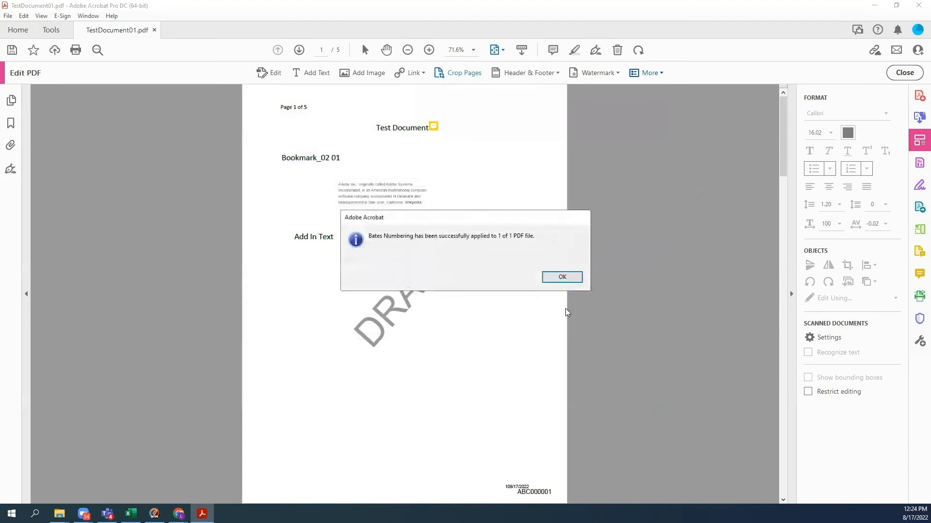
{"action": "left_click", "coordinate": [561, 277]}
{"action": "scroll", "coordinate": [559, 483], "scroll_direction": "down", "scroll_amount": 4}
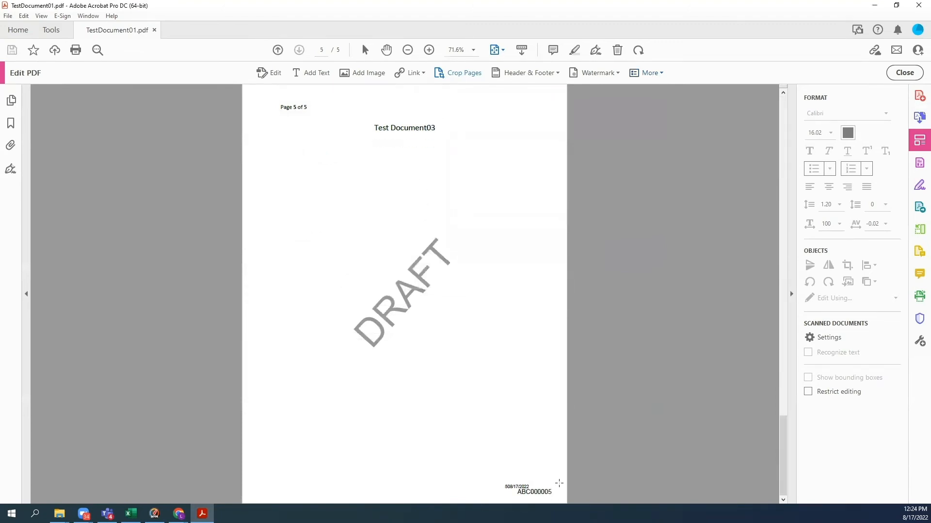
{"action": "scroll", "coordinate": [559, 484], "scroll_direction": "up", "scroll_amount": 4}
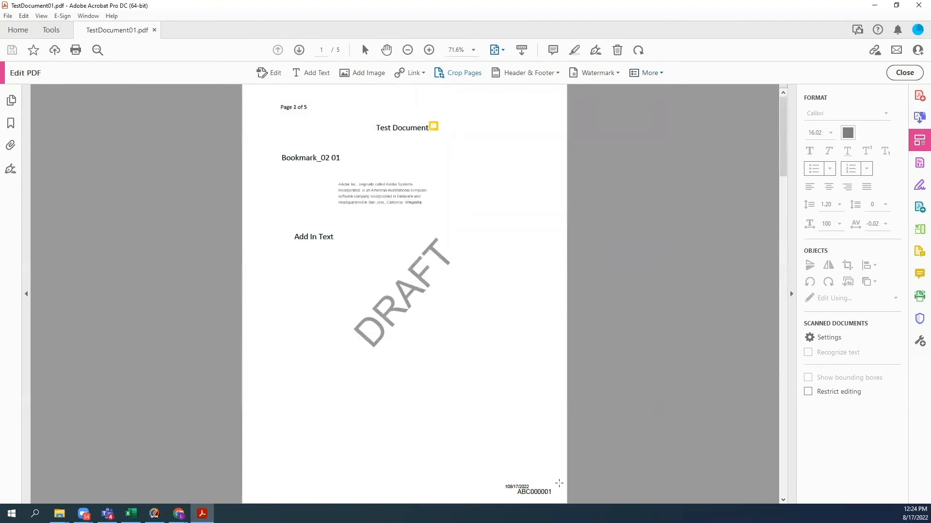
{"action": "scroll", "coordinate": [558, 484], "scroll_direction": "down", "scroll_amount": 1}
{"action": "scroll", "coordinate": [557, 483], "scroll_direction": "up", "scroll_amount": 1}
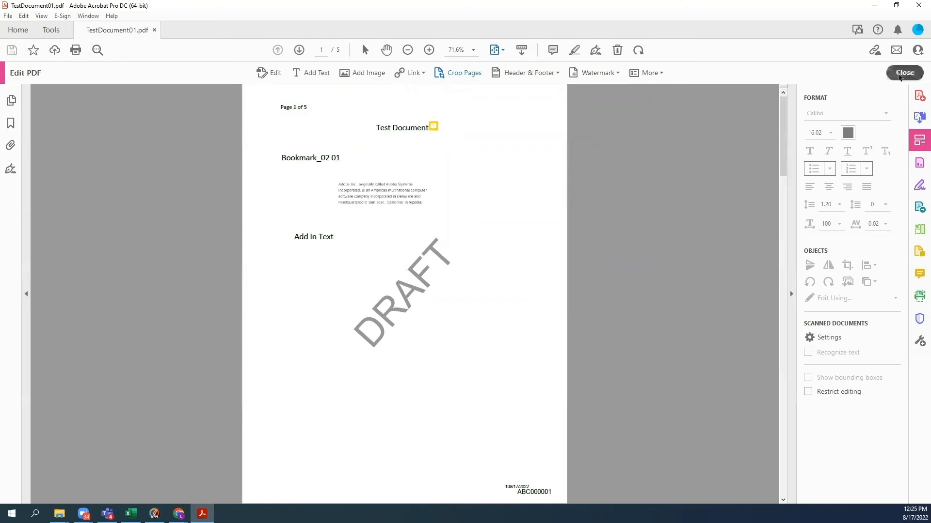
Leave PDF editing and start combining files, adding TestDocument01.pdf, TestDocument02.pdf and TestDocument03.pdf from the Downloads folder.
{"action": "left_click", "coordinate": [902, 73]}
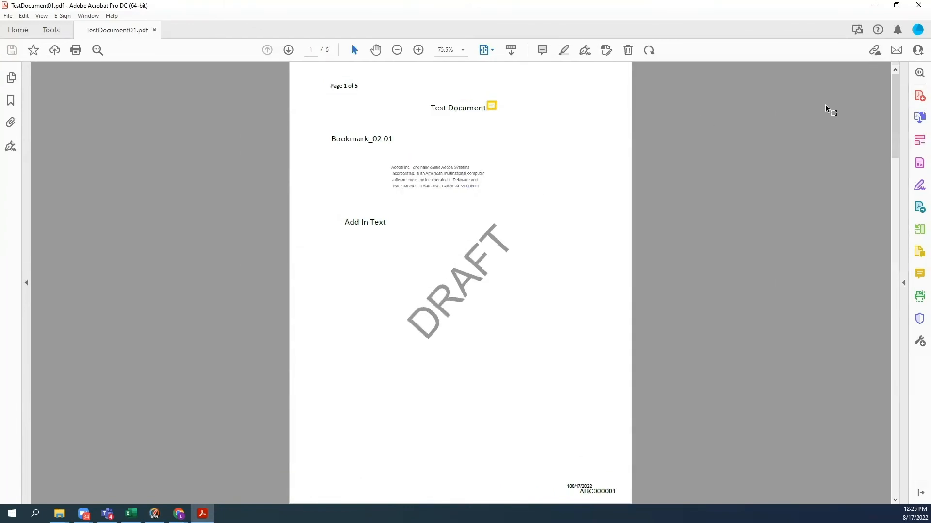
{"action": "left_click", "coordinate": [904, 283]}
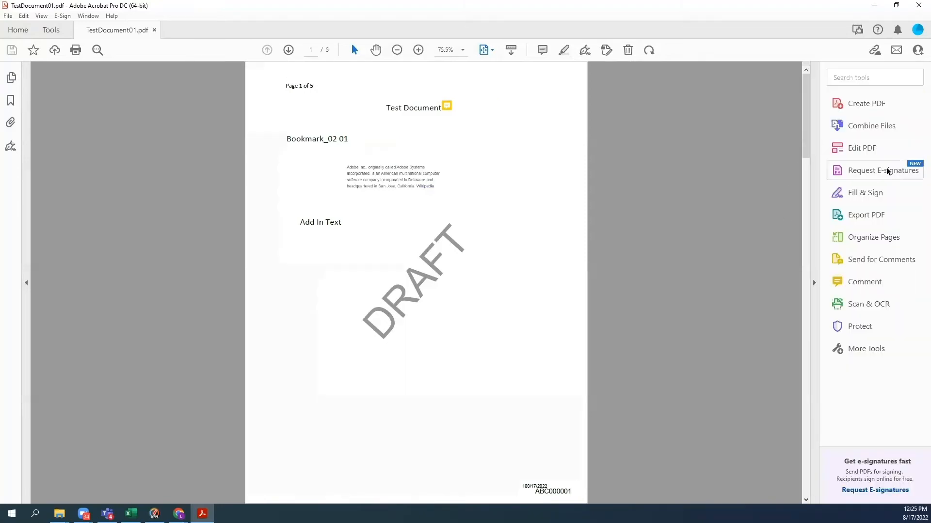
{"action": "left_click", "coordinate": [854, 131]}
{"action": "left_click", "coordinate": [465, 318]}
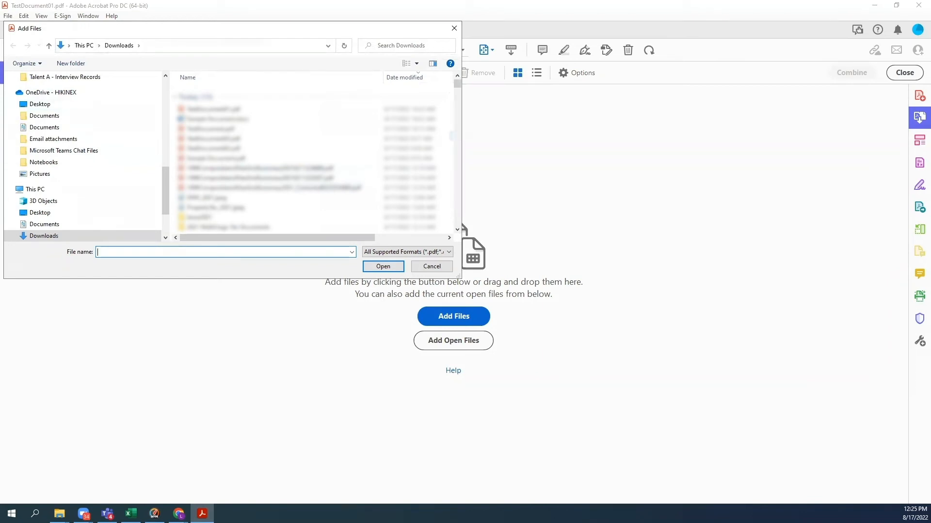
{"action": "left_click", "coordinate": [228, 146]}
{"action": "left_click", "coordinate": [228, 137], "text": "ctrl"}
{"action": "left_click", "coordinate": [227, 107], "text": "ctrl"}
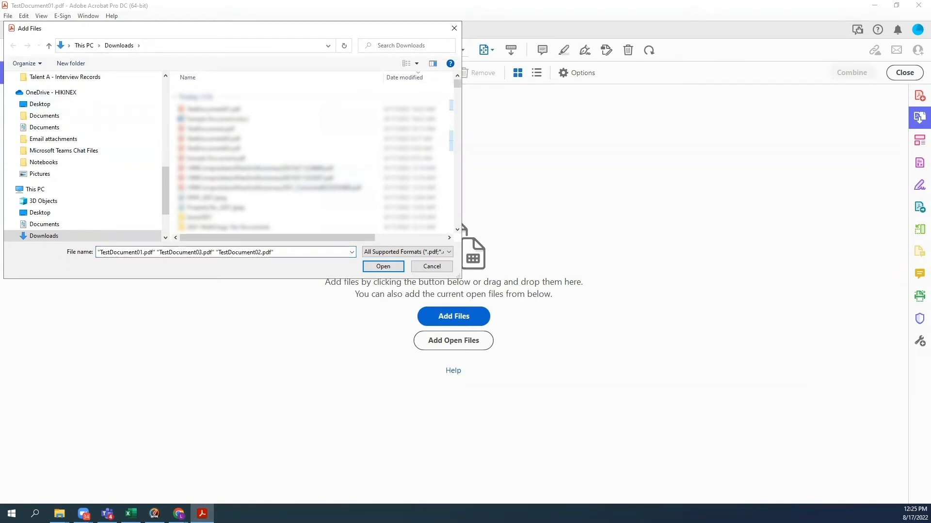
{"action": "left_click", "coordinate": [383, 266]}
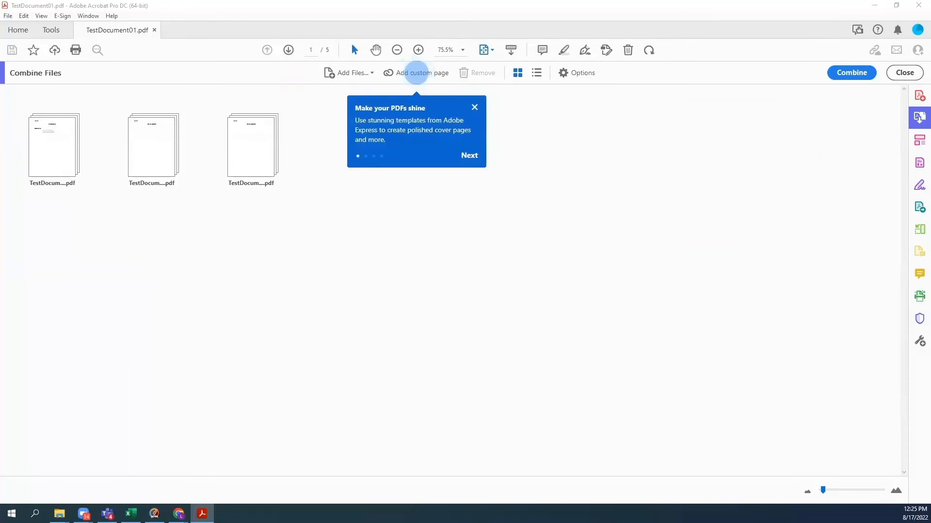
Move the second document to the end of the combining order and back to second place.
{"action": "left_click", "coordinate": [149, 152]}
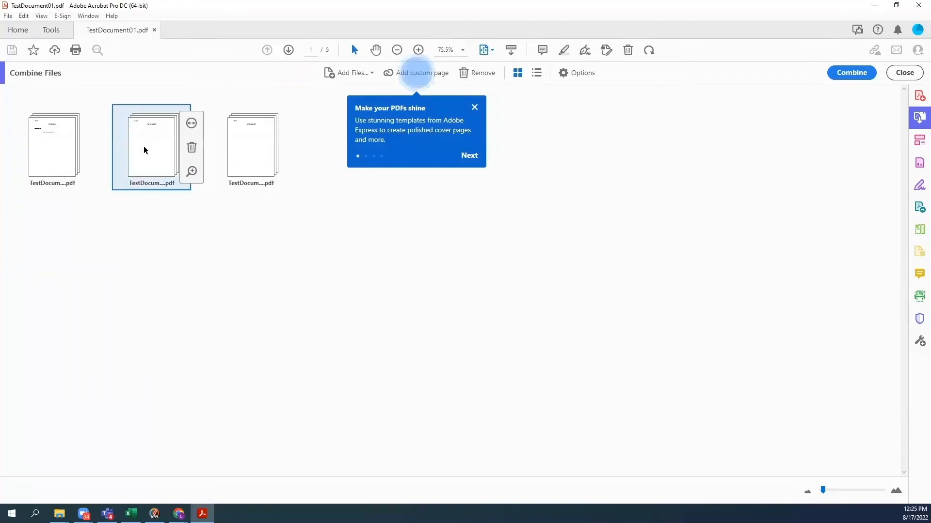
{"action": "left_click_drag", "start_coordinate": [149, 151], "coordinate": [328, 156]}
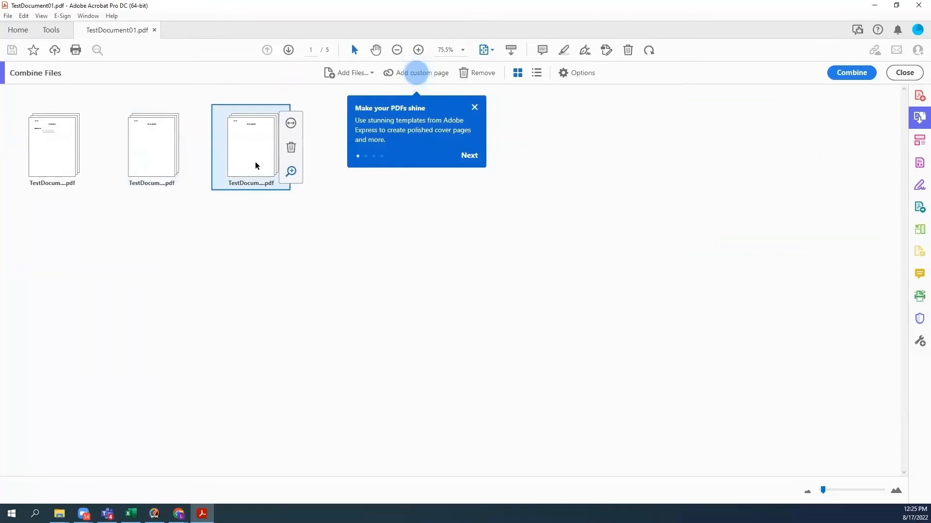
{"action": "left_click_drag", "start_coordinate": [252, 159], "coordinate": [134, 174]}
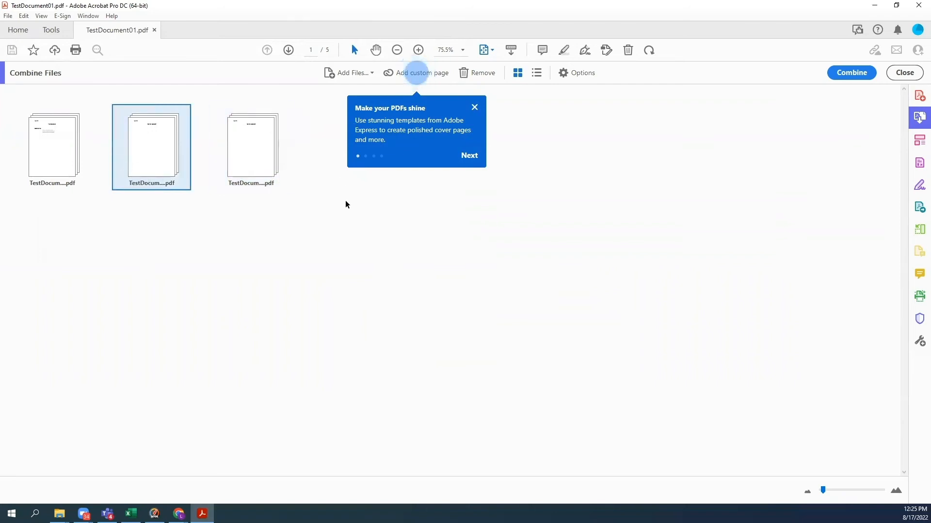
{"action": "left_click", "coordinate": [454, 229]}
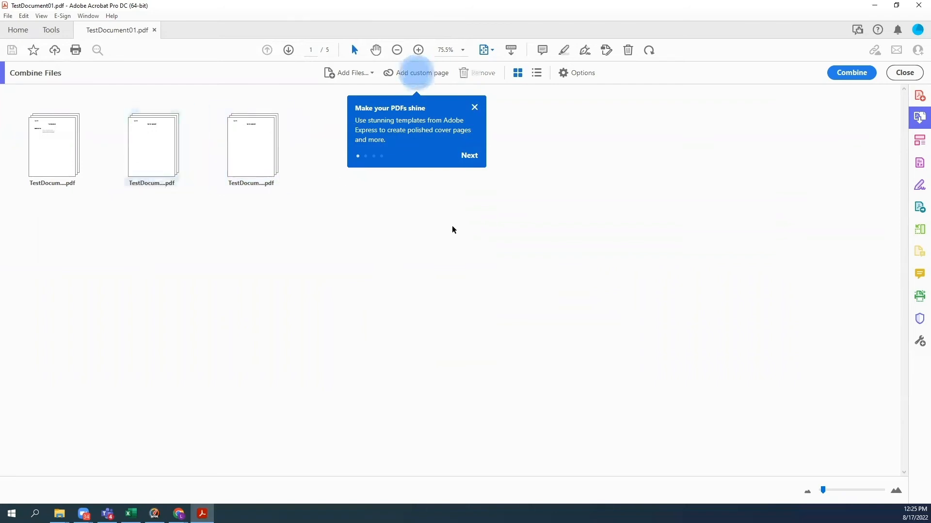
Combine the three files into one PDF and display its page thumbnails.
{"action": "left_click", "coordinate": [849, 76]}
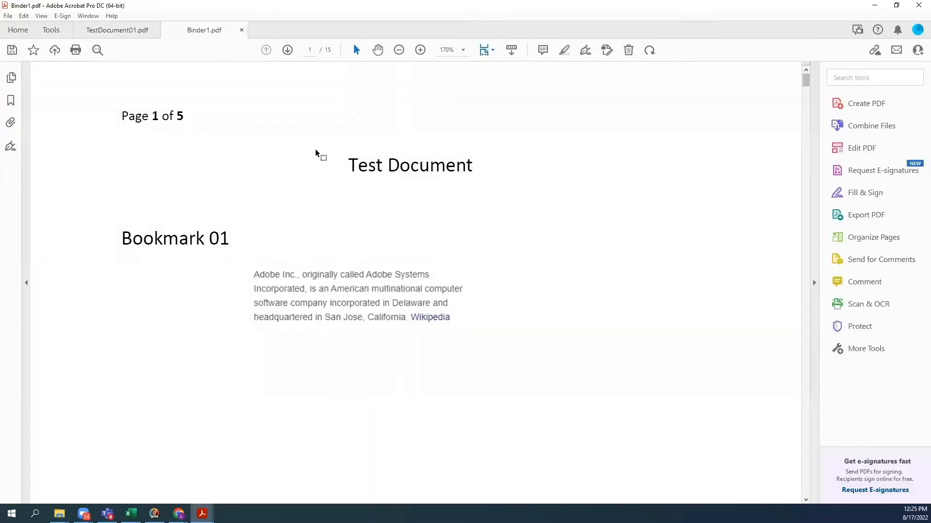
{"action": "left_click", "coordinate": [26, 284]}
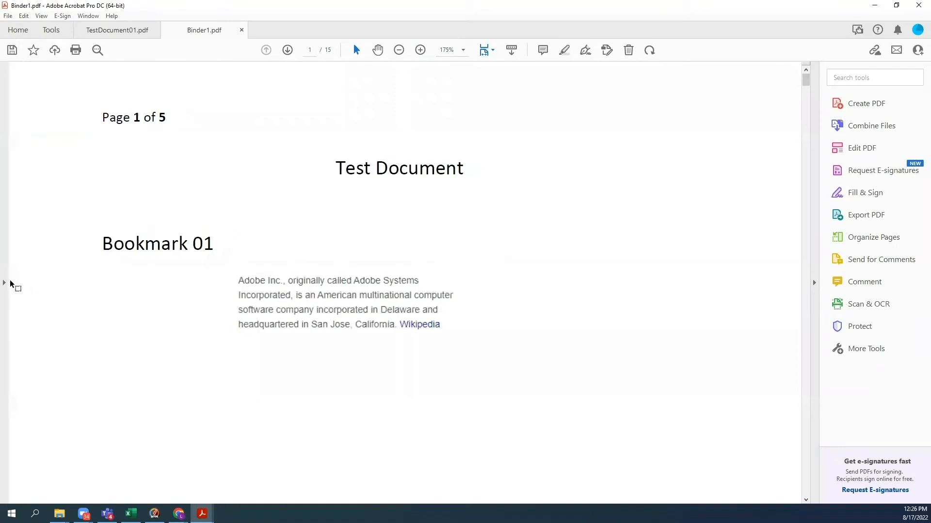
{"action": "left_click", "coordinate": [6, 285]}
{"action": "left_click", "coordinate": [11, 77]}
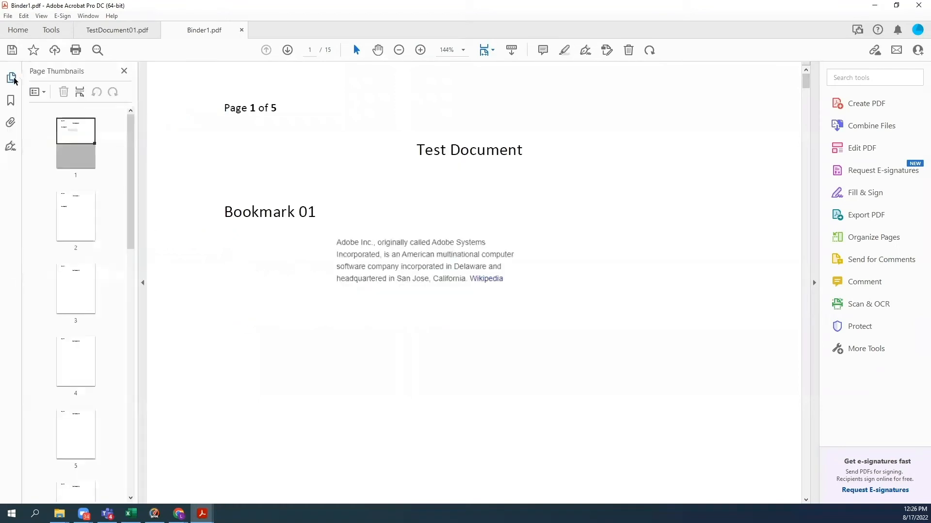
{"action": "scroll", "coordinate": [119, 225], "scroll_direction": "down", "scroll_amount": 10}
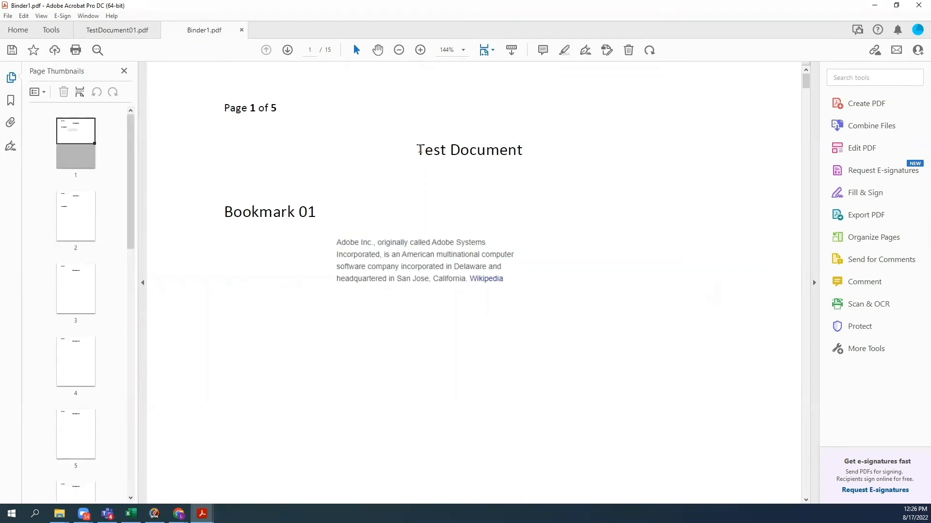
Check whether the title, the Bookmark 01 heading and the Adobe paragraph on page 1 are selectable as text.
{"action": "left_click_drag", "start_coordinate": [420, 149], "coordinate": [523, 150]}
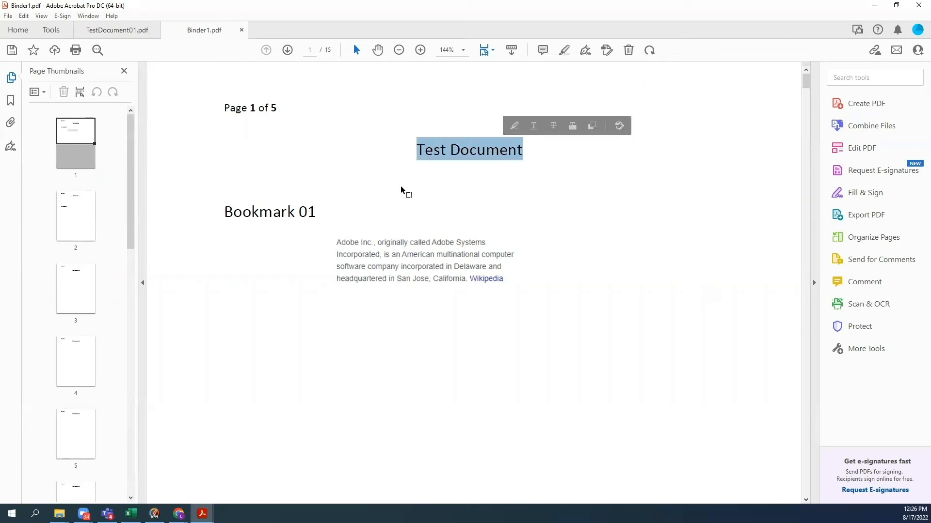
{"action": "left_click_drag", "start_coordinate": [224, 214], "coordinate": [307, 213]}
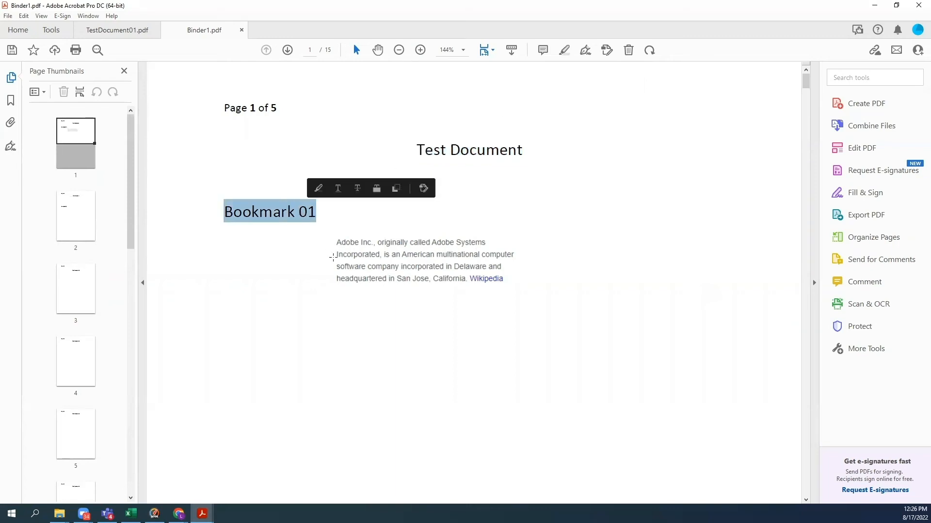
{"action": "left_click_drag", "start_coordinate": [337, 241], "coordinate": [529, 287]}
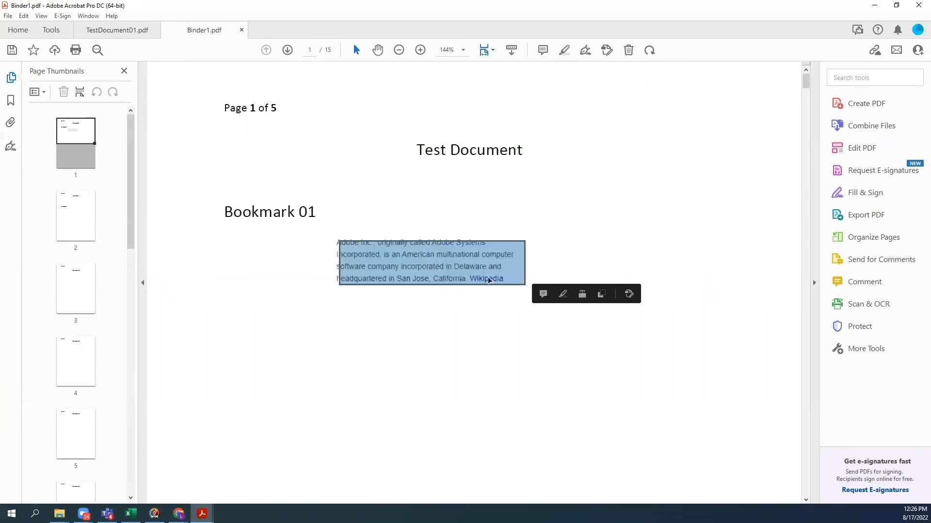
{"action": "left_click", "coordinate": [423, 353]}
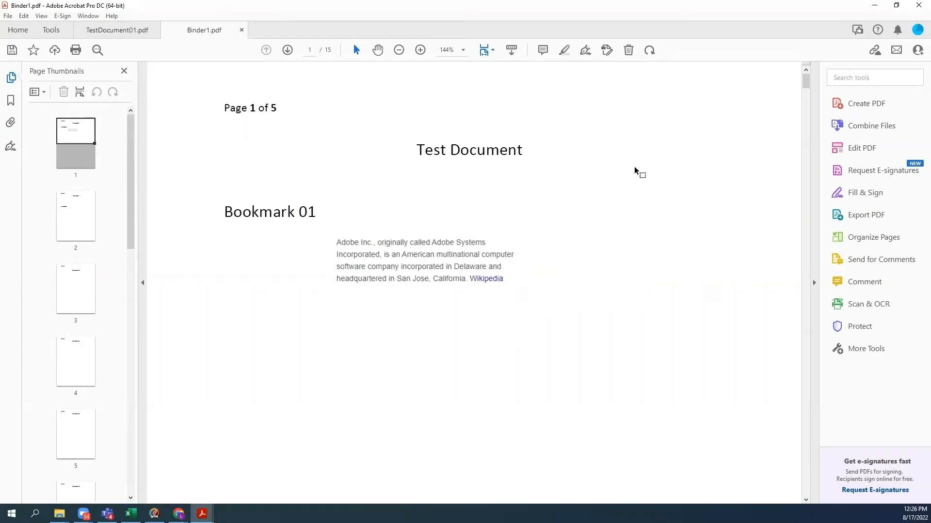
Search the combined PDF for "adobe" and for "Document", and close the search.
{"action": "key", "text": "ctrl+f"}
{"action": "type", "text": "adobe"}
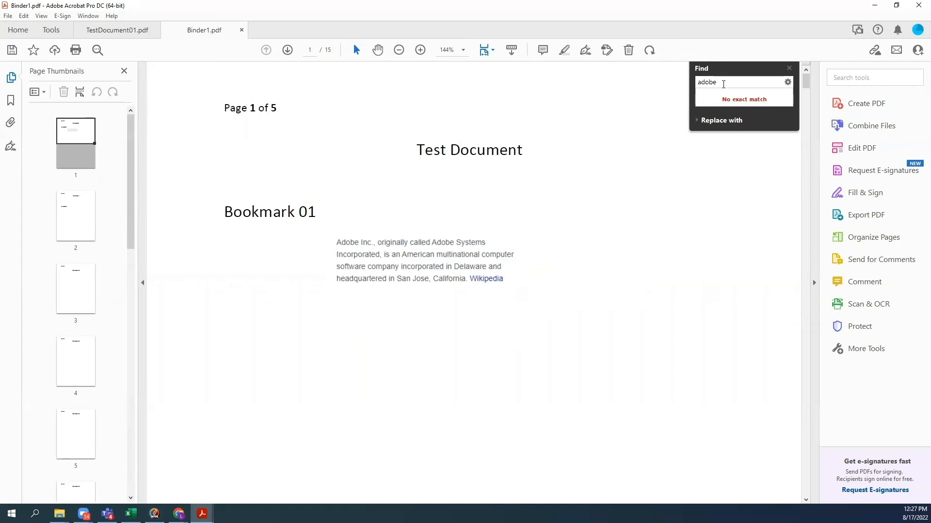
{"action": "left_click_drag", "start_coordinate": [523, 147], "coordinate": [449, 150]}
{"action": "key", "text": "ctrl+f"}
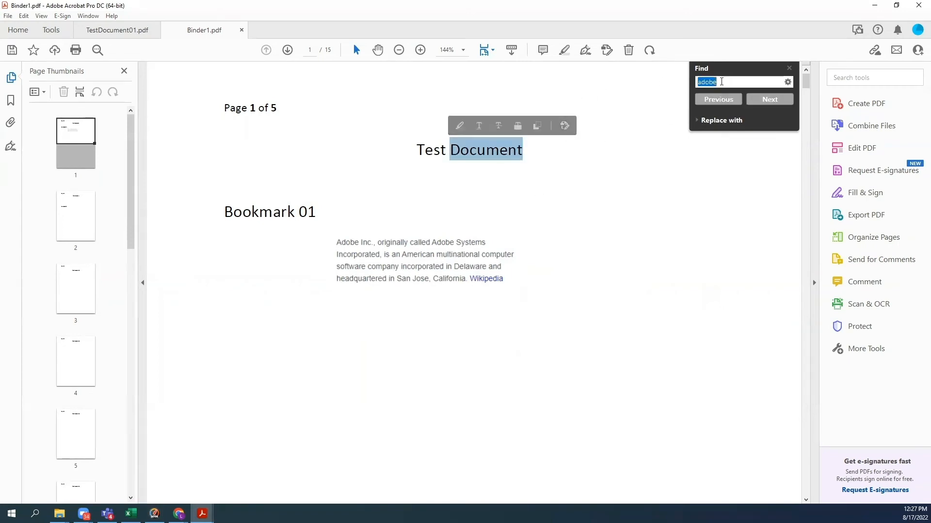
{"action": "type", "text": "Document"}
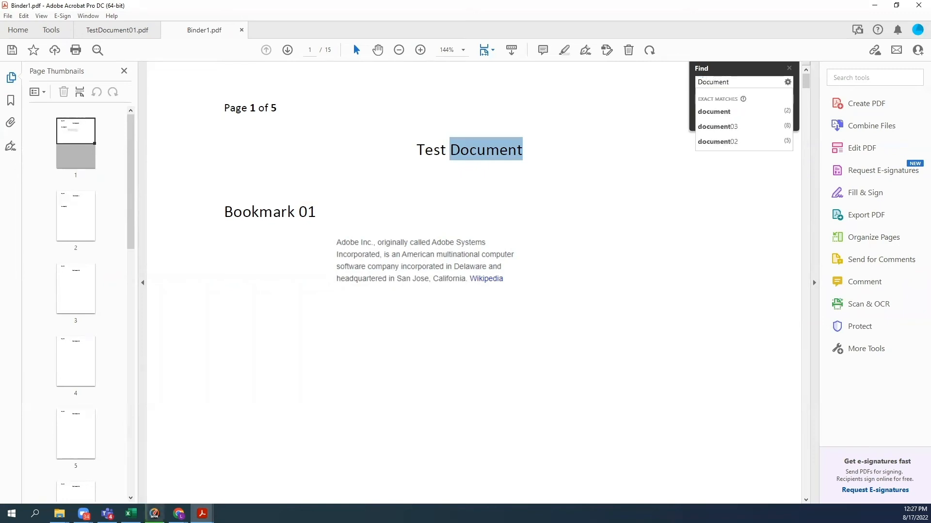
{"action": "left_click", "coordinate": [692, 243]}
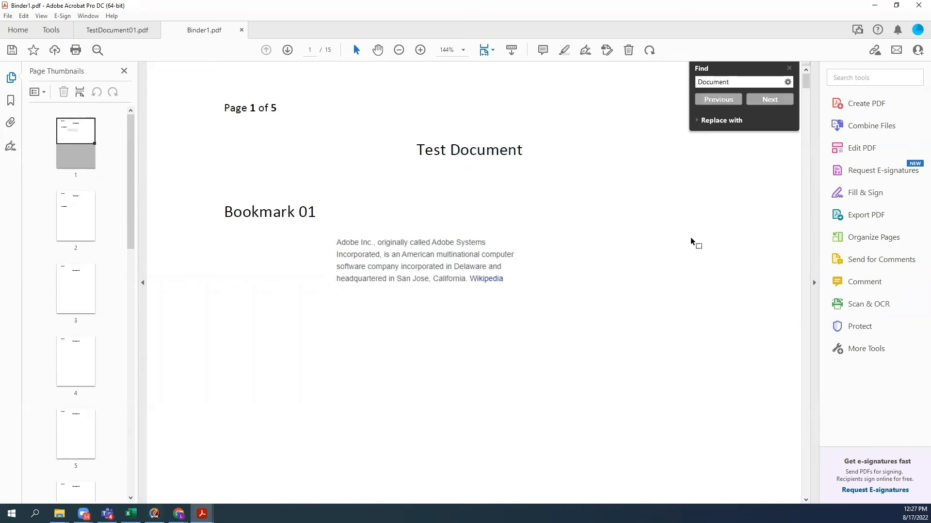
{"action": "left_click", "coordinate": [789, 67]}
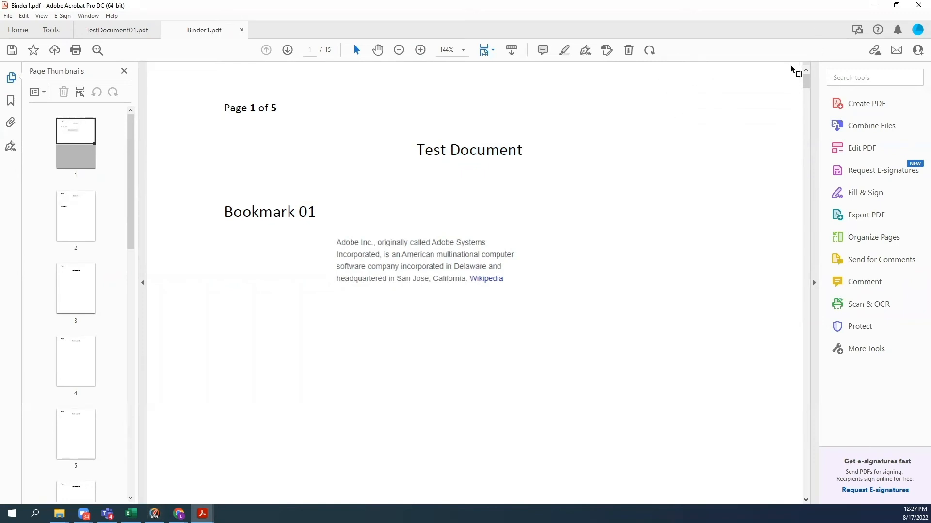
Run OCR text recognition on all pages of the combined PDF.
{"action": "left_click", "coordinate": [859, 307]}
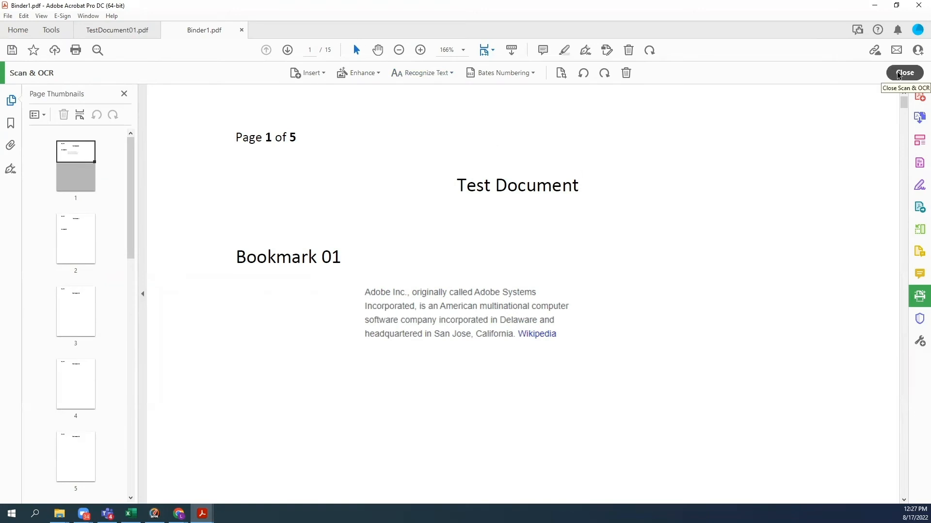
{"action": "left_click", "coordinate": [417, 72]}
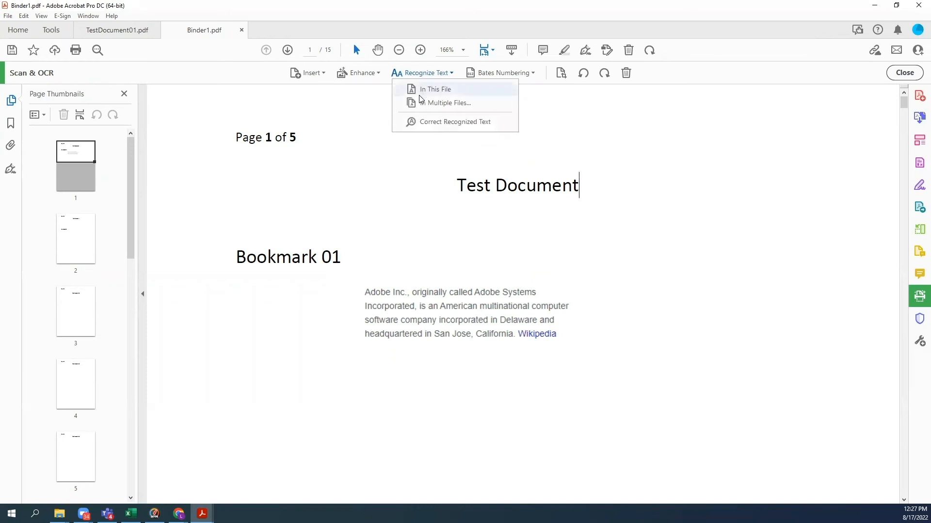
{"action": "left_click", "coordinate": [420, 89]}
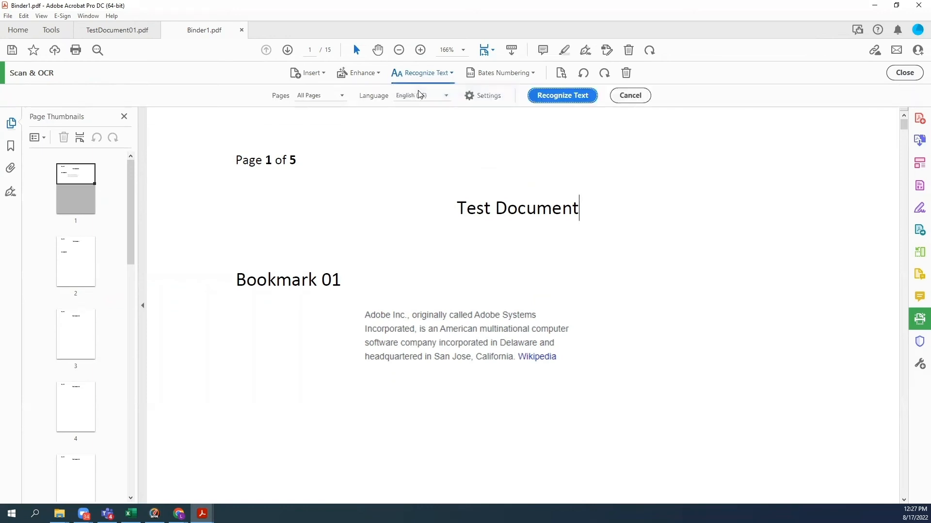
{"action": "left_click", "coordinate": [561, 97]}
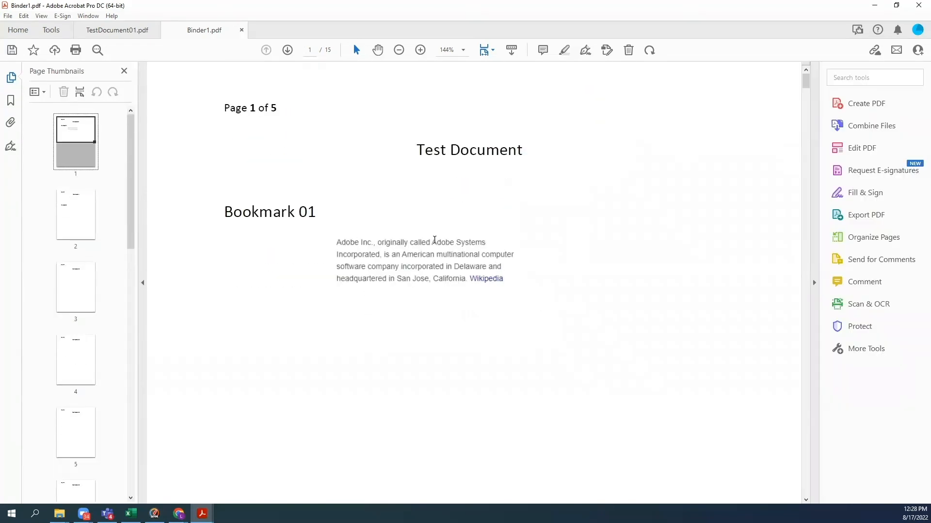
Check that the Adobe paragraph's text is selectable and search the document for "adobe" again.
{"action": "left_click_drag", "start_coordinate": [434, 240], "coordinate": [337, 242]}
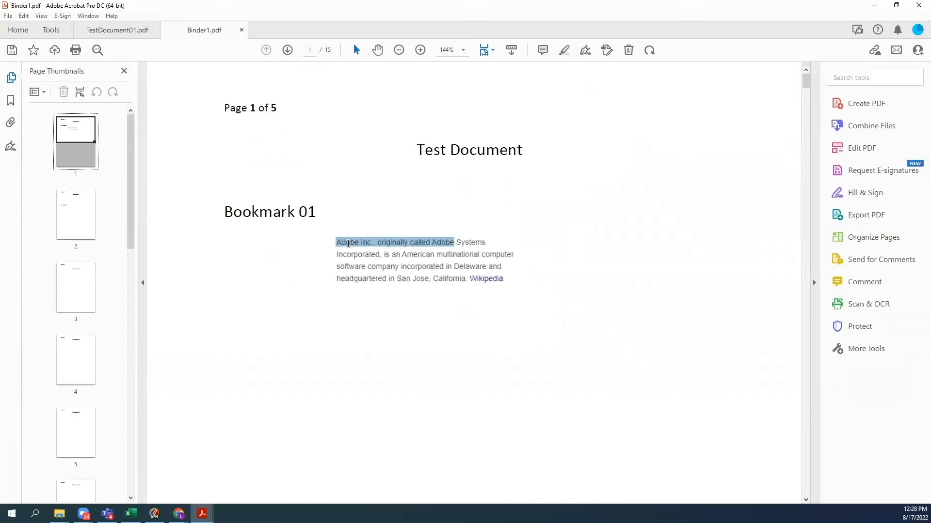
{"action": "left_click", "coordinate": [629, 201]}
{"action": "key", "text": "ctrl+f"}
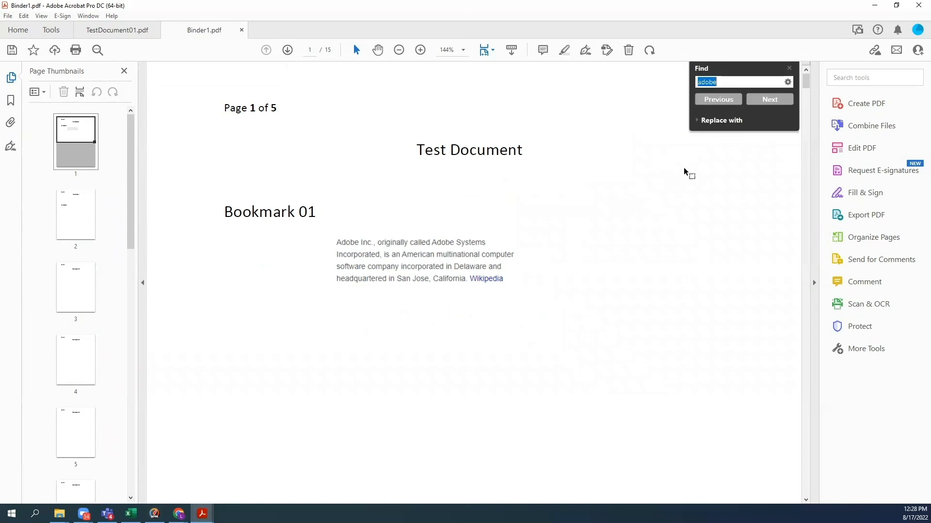
{"action": "key", "text": "Return"}
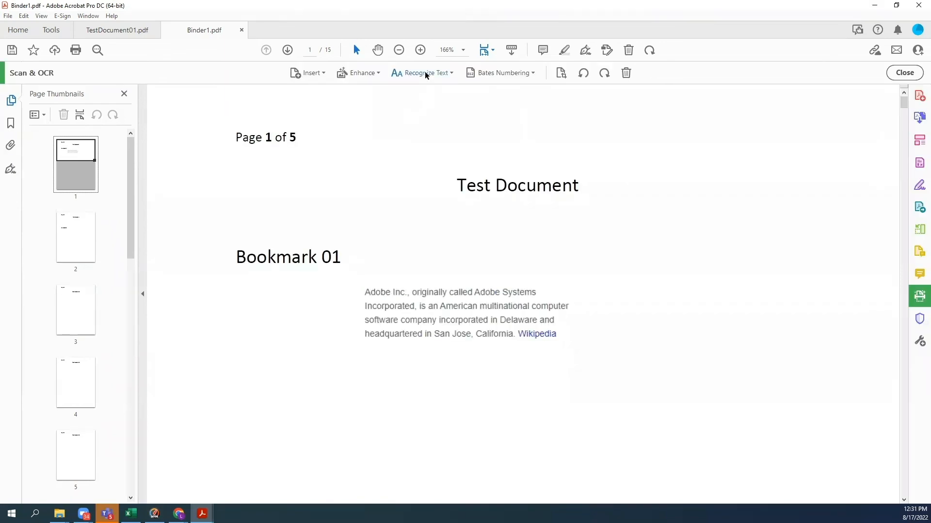
Set up text recognition in multiple files, add TestDocument02.pdf and TestDocument03.pdf to the list, and proceed to the output options.
{"action": "left_click", "coordinate": [425, 74]}
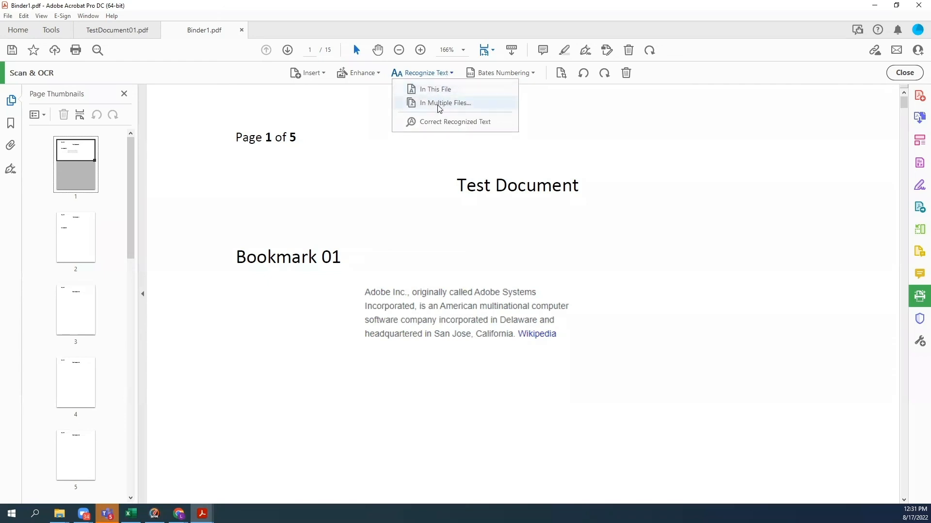
{"action": "left_click", "coordinate": [439, 106]}
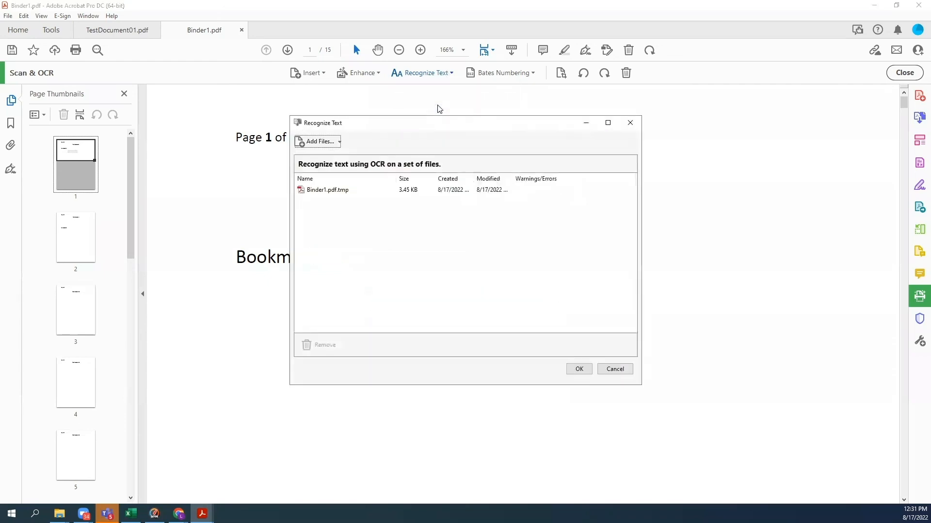
{"action": "left_click", "coordinate": [323, 143]}
{"action": "left_click", "coordinate": [326, 160]}
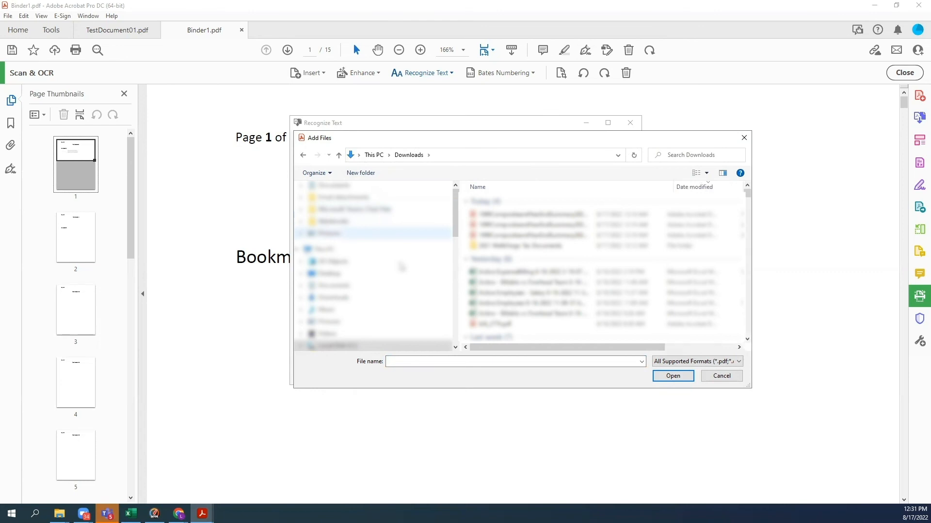
{"action": "left_click", "coordinate": [528, 283]}
{"action": "left_click", "coordinate": [529, 293], "text": "ctrl"}
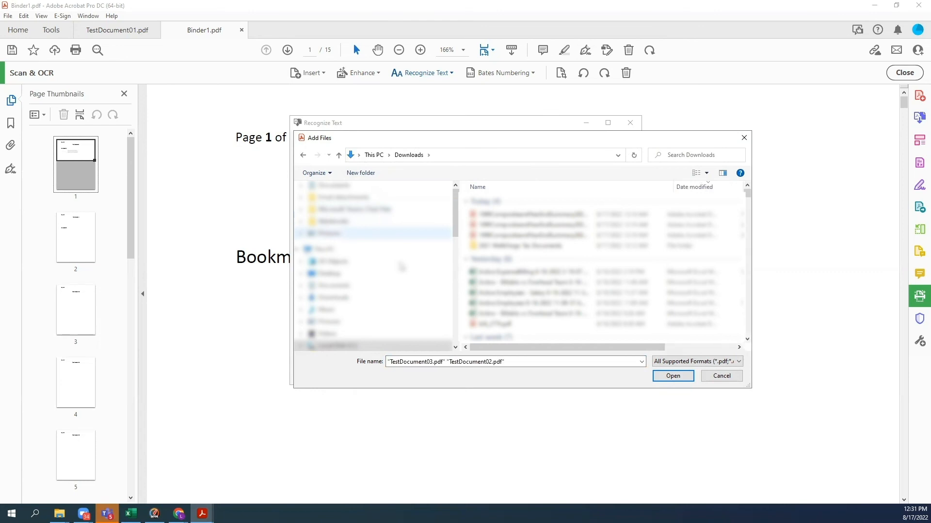
{"action": "left_click", "coordinate": [672, 376]}
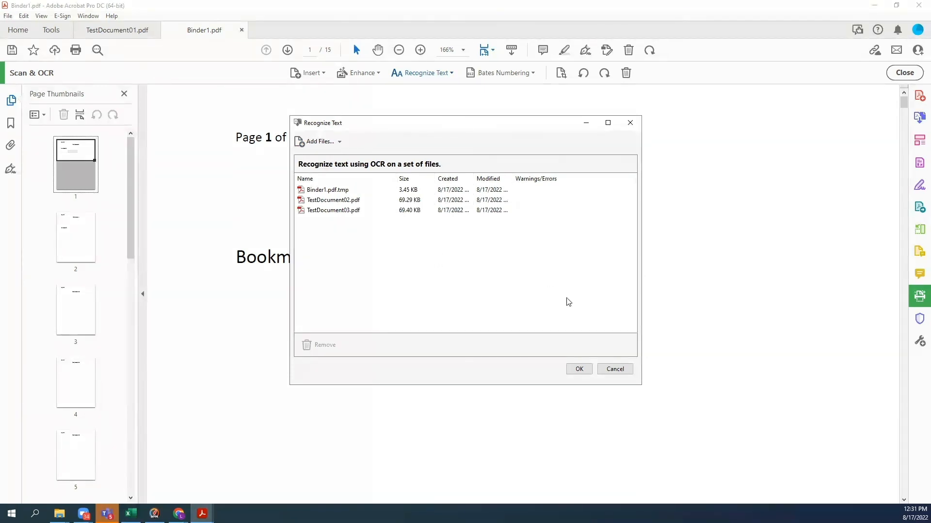
{"action": "left_click", "coordinate": [579, 370]}
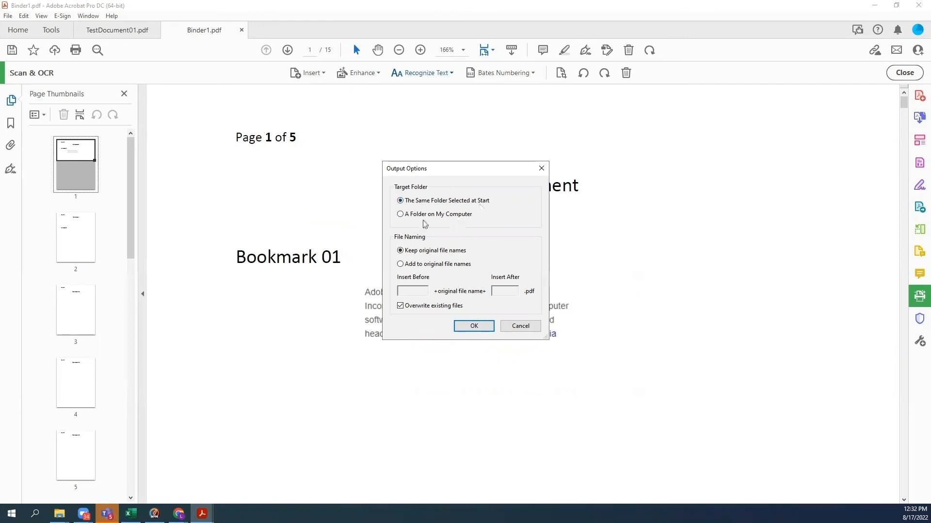
Set the target folder for the recognized files to the AdobeDocuments folder on the Desktop.
{"action": "left_click", "coordinate": [401, 215]}
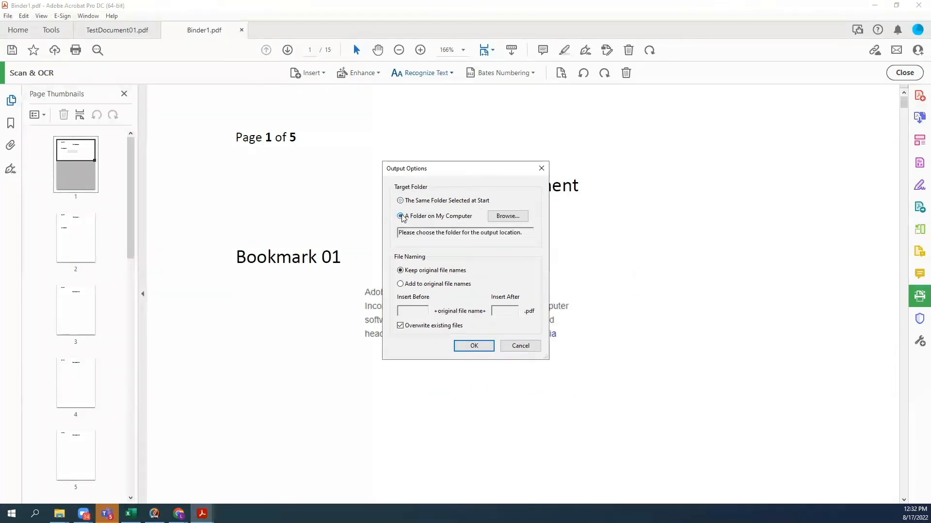
{"action": "left_click", "coordinate": [508, 217]}
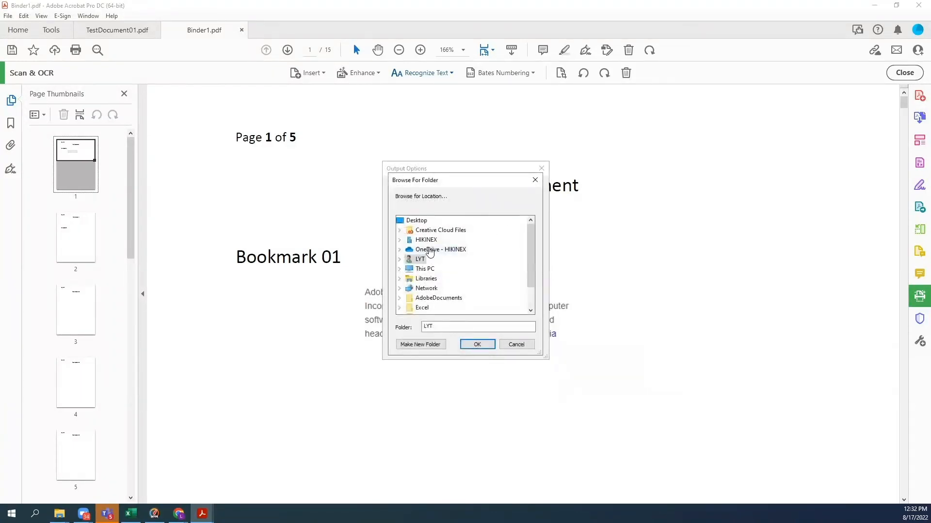
{"action": "left_click", "coordinate": [421, 222]}
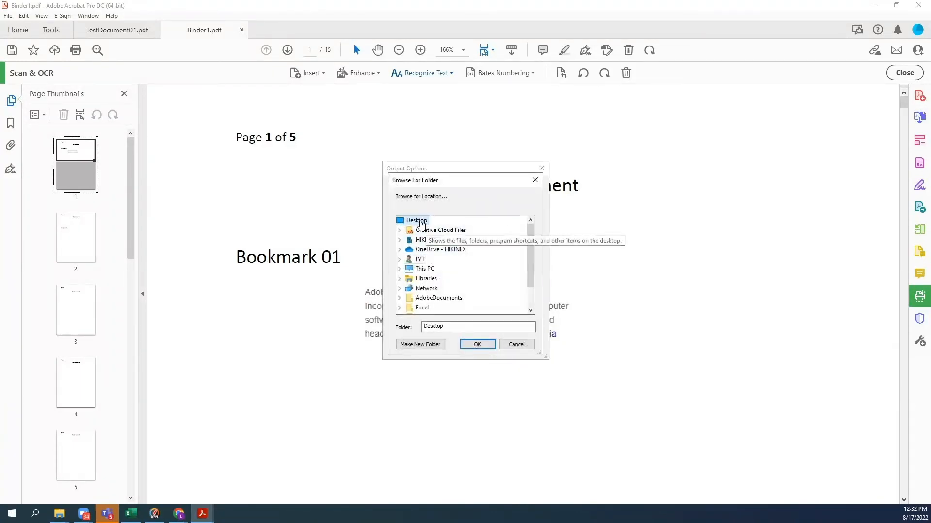
{"action": "left_click", "coordinate": [434, 299]}
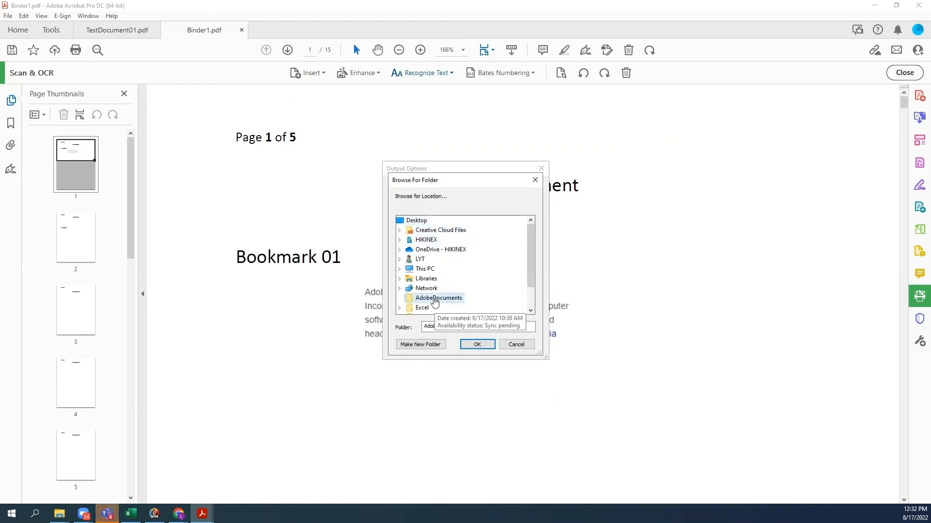
{"action": "left_click", "coordinate": [478, 345]}
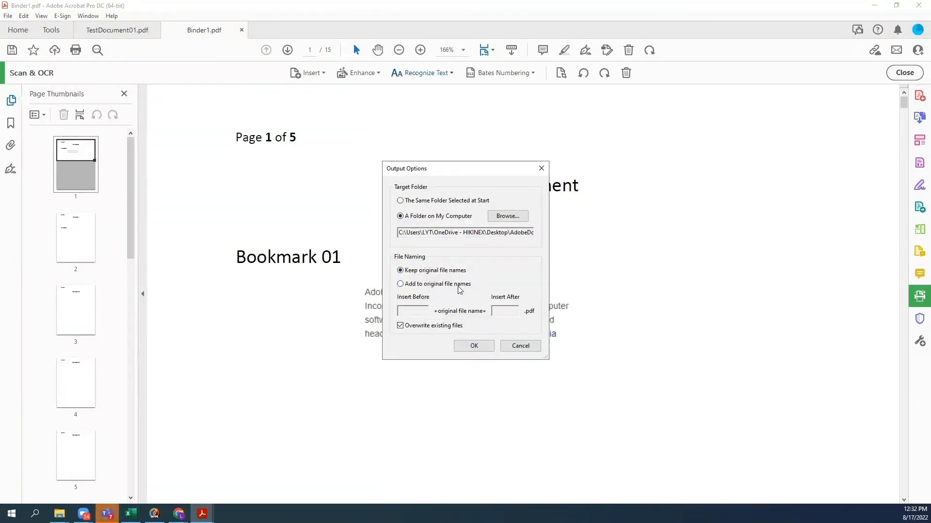
Add the prefix ABC before the original file names and turn off overwriting of existing files.
{"action": "left_click", "coordinate": [401, 285]}
{"action": "left_click", "coordinate": [411, 312]}
{"action": "type", "text": "ABC"}
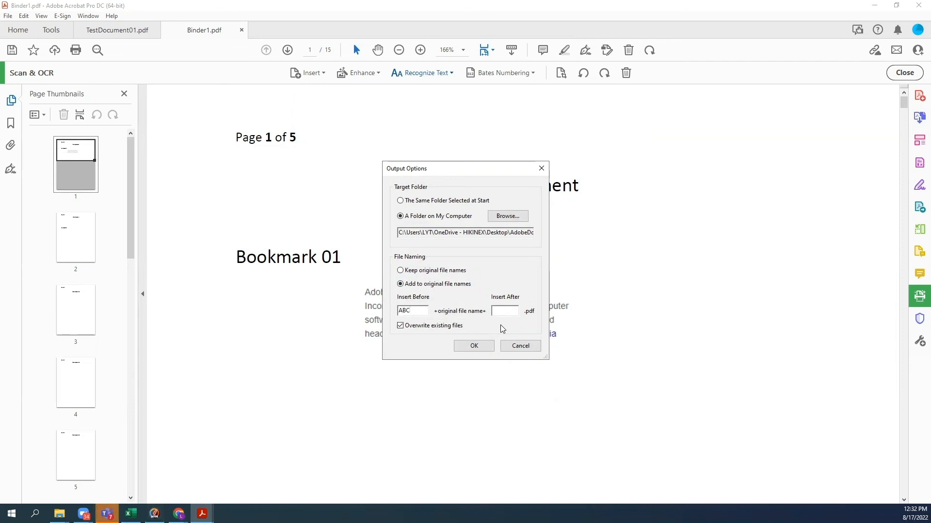
{"action": "left_click", "coordinate": [401, 327]}
Accept the output options and run text recognition on the listed files in English (US), as Searchable Image at 600 dpi.
{"action": "left_click", "coordinate": [473, 347]}
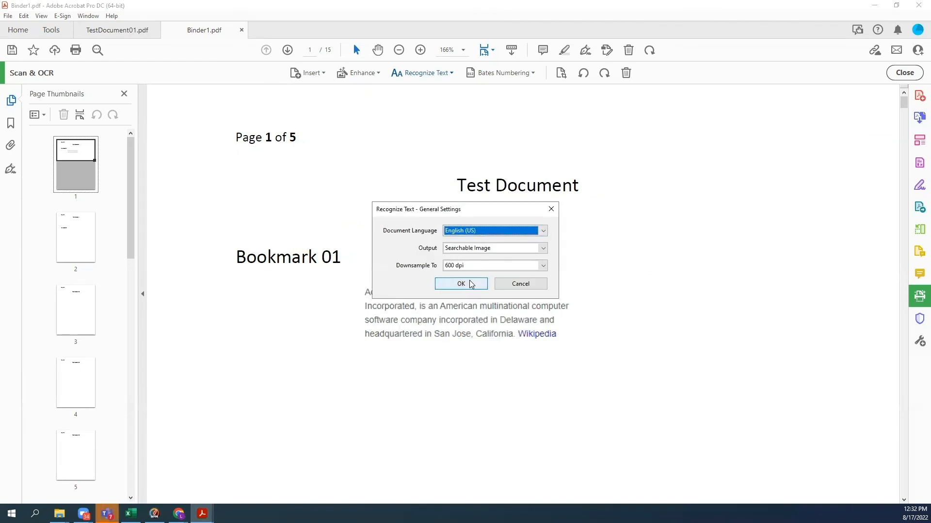
{"action": "left_click", "coordinate": [461, 284]}
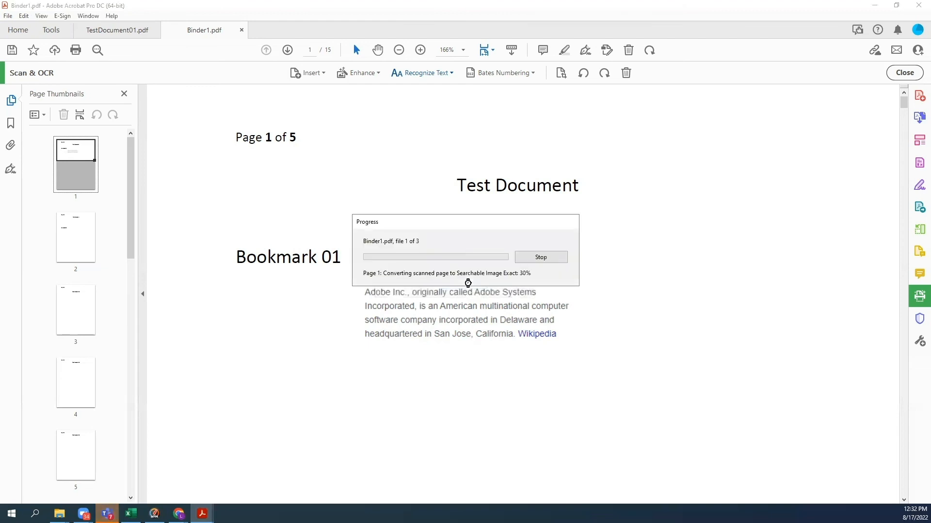